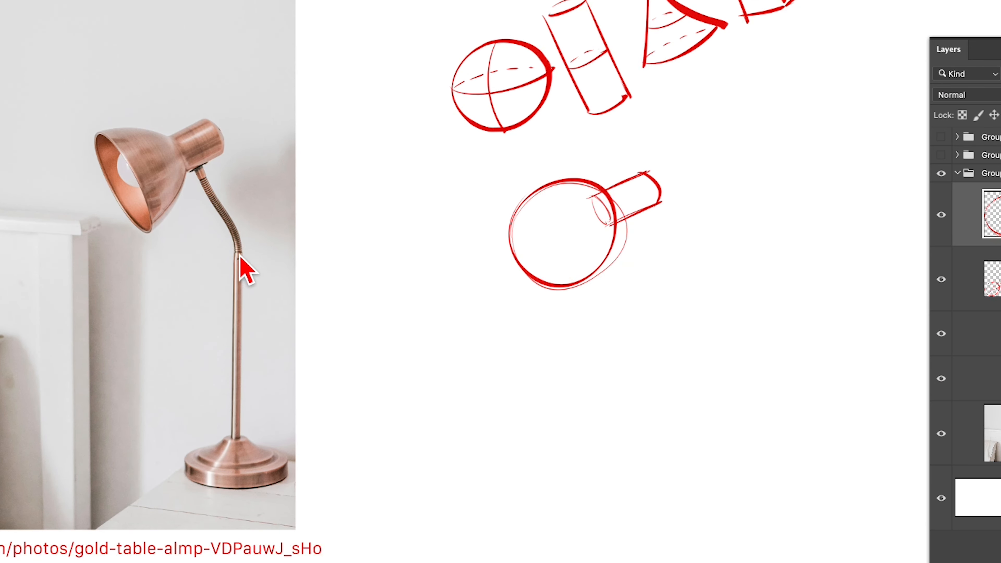
# Sketch the lamp's curved neck and tall thin cylindrical stem below the head, adding cross-contour marks along the neck
pyautogui.moveTo(632, 206); pyautogui.dragTo(665, 262)
pyautogui.moveTo(667, 299); pyautogui.dragTo(666, 302)
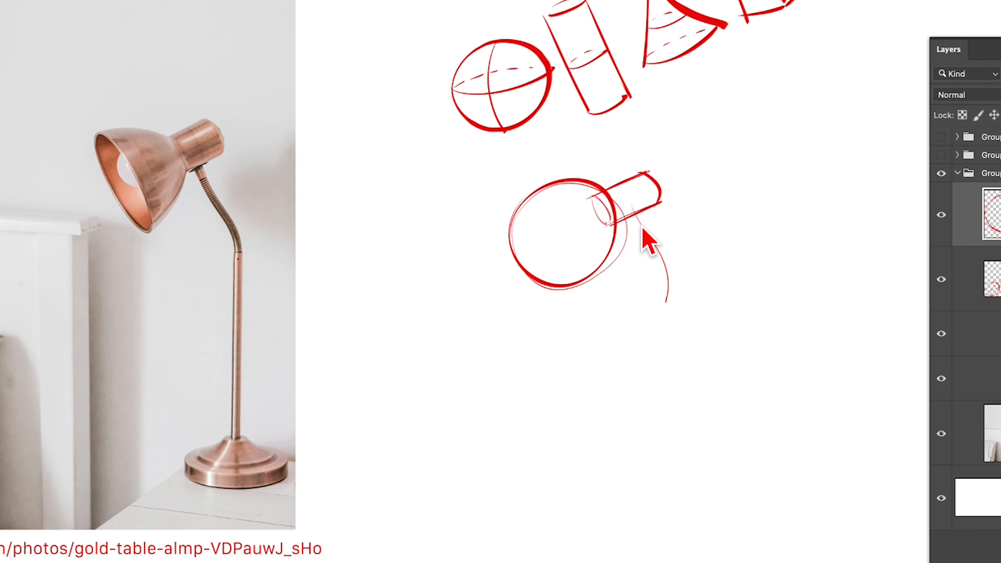
pyautogui.moveTo(642, 228)
pyautogui.mouseDown()
pyautogui.moveTo(668, 292)
pyautogui.moveTo(666, 476)
pyautogui.mouseUp()
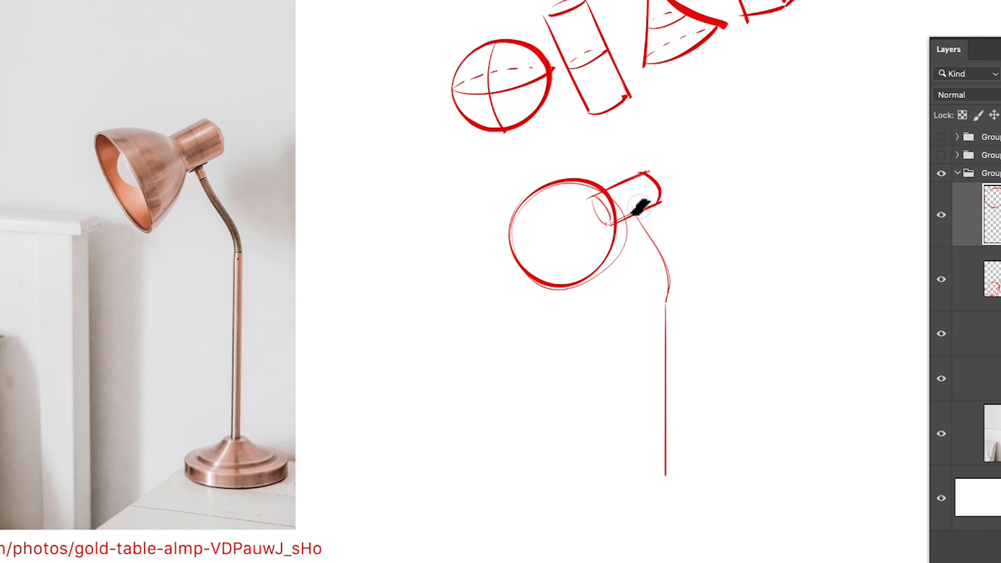
pyautogui.moveTo(638, 206)
pyautogui.mouseDown()
pyautogui.moveTo(680, 300)
pyautogui.moveTo(666, 302)
pyautogui.moveTo(679, 305)
pyautogui.moveTo(679, 468)
pyautogui.moveTo(664, 475)
pyautogui.moveTo(676, 482)
pyautogui.moveTo(678, 446)
pyautogui.mouseUp()
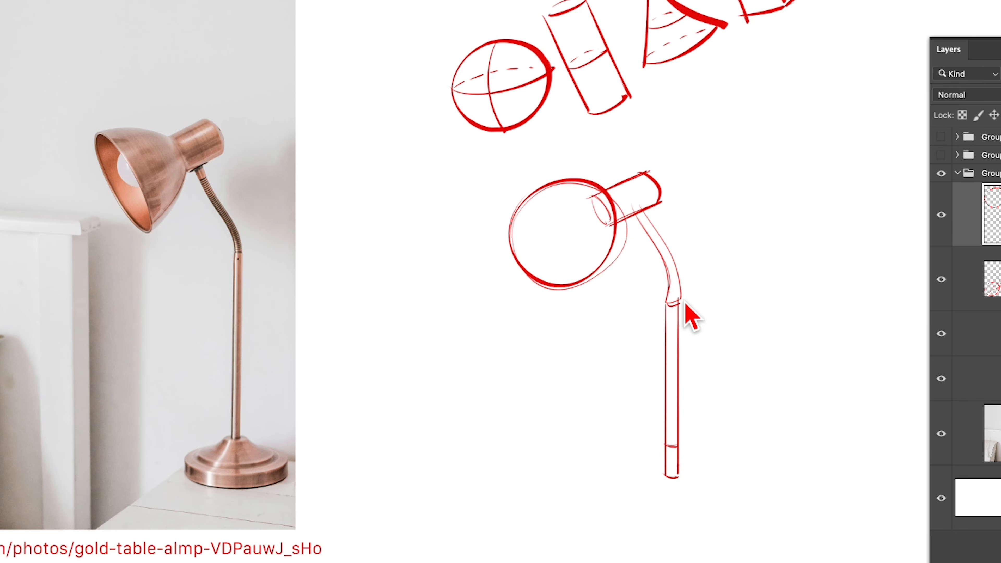
pyautogui.moveTo(668, 291)
pyautogui.mouseDown()
pyautogui.moveTo(678, 265)
pyautogui.moveTo(652, 224)
pyautogui.mouseUp()
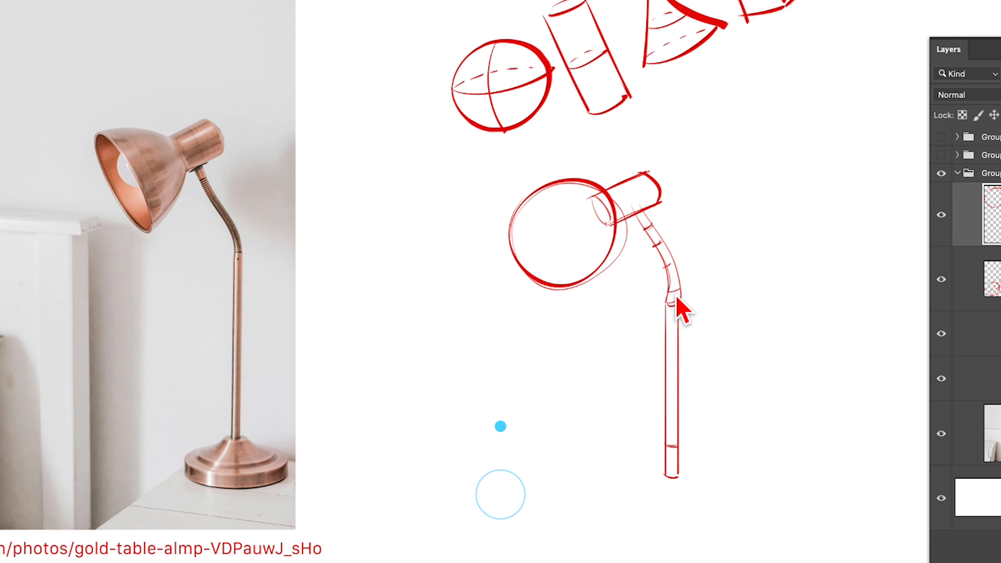
# Draw solid curved contour lines across the lamp's small rear cylinder and the sphere of its head
pyautogui.moveTo(620, 184)
pyautogui.mouseDown()
pyautogui.moveTo(632, 214)
pyautogui.moveTo(650, 205)
pyautogui.mouseUp()
pyautogui.moveTo(534, 193)
pyautogui.mouseDown()
pyautogui.moveTo(567, 245)
pyautogui.moveTo(573, 283)
pyautogui.moveTo(583, 278)
pyautogui.mouseUp()
pyautogui.press('super+z')
pyautogui.moveTo(538, 187); pyautogui.dragTo(583, 279)
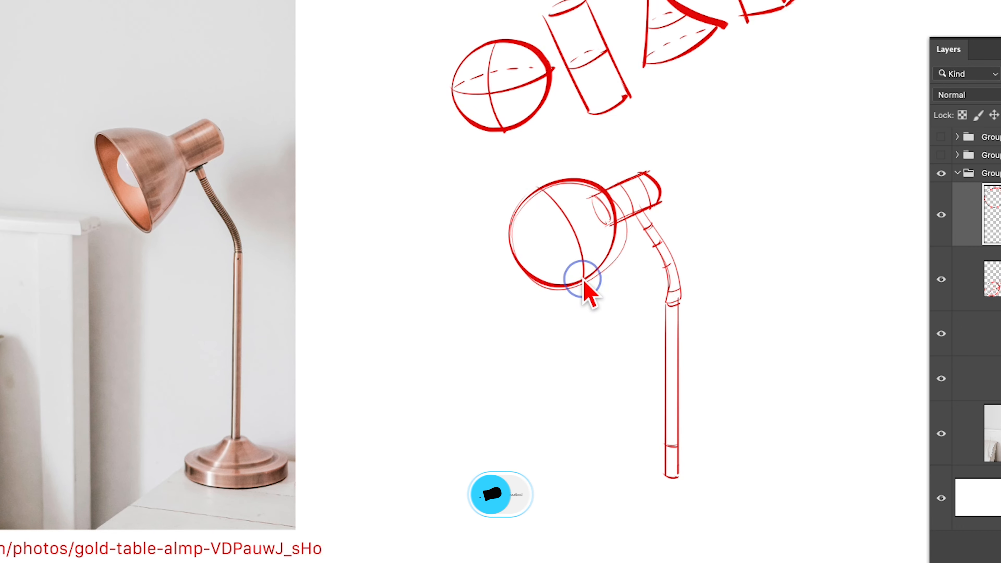
pyautogui.moveTo(564, 183); pyautogui.dragTo(608, 272)
pyautogui.moveTo(520, 206); pyautogui.dragTo(557, 291)
# Add dashed contour lines between the solid curves on the lamp head's sphere
pyautogui.moveTo(521, 215); pyautogui.dragTo(527, 237)
pyautogui.moveTo(529, 245); pyautogui.dragTo(539, 265)
pyautogui.moveTo(542, 195); pyautogui.dragTo(543, 202)
pyautogui.moveTo(546, 209); pyautogui.dragTo(547, 215)
pyautogui.moveTo(550, 223); pyautogui.dragTo(556, 239)
pyautogui.moveTo(558, 248); pyautogui.dragTo(559, 249)
pyautogui.moveTo(563, 260); pyautogui.dragTo(566, 266)
pyautogui.moveTo(566, 187); pyautogui.dragTo(569, 195)
pyautogui.moveTo(574, 206); pyautogui.dragTo(583, 227)
pyautogui.moveTo(590, 240); pyautogui.dragTo(604, 261)
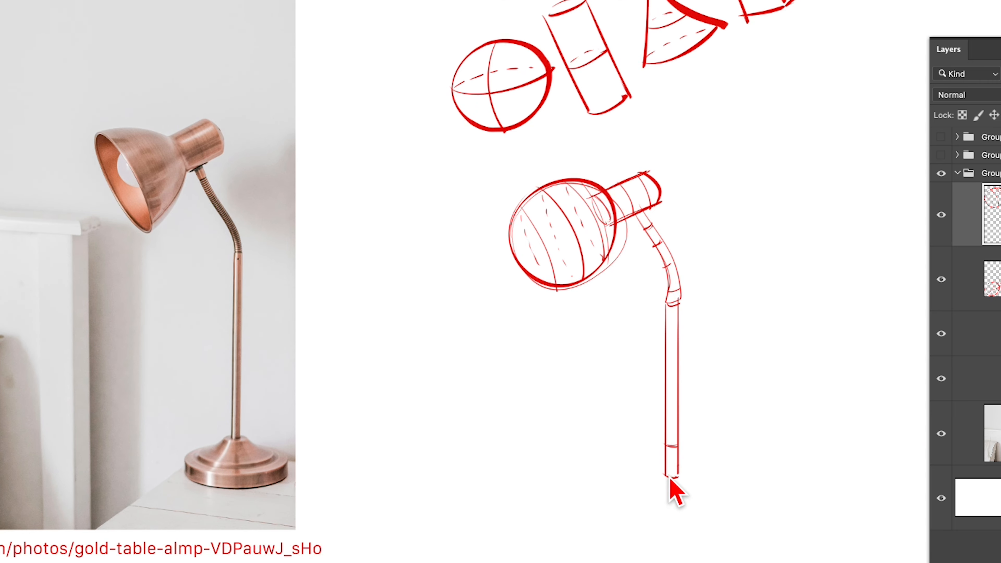
# Sketch the lamp base's flared cone from a small ellipse under the stem to a wider ellipse below it
pyautogui.moveTo(670, 477)
pyautogui.mouseDown()
pyautogui.moveTo(683, 475)
pyautogui.moveTo(672, 478)
pyautogui.moveTo(706, 508)
pyautogui.mouseUp()
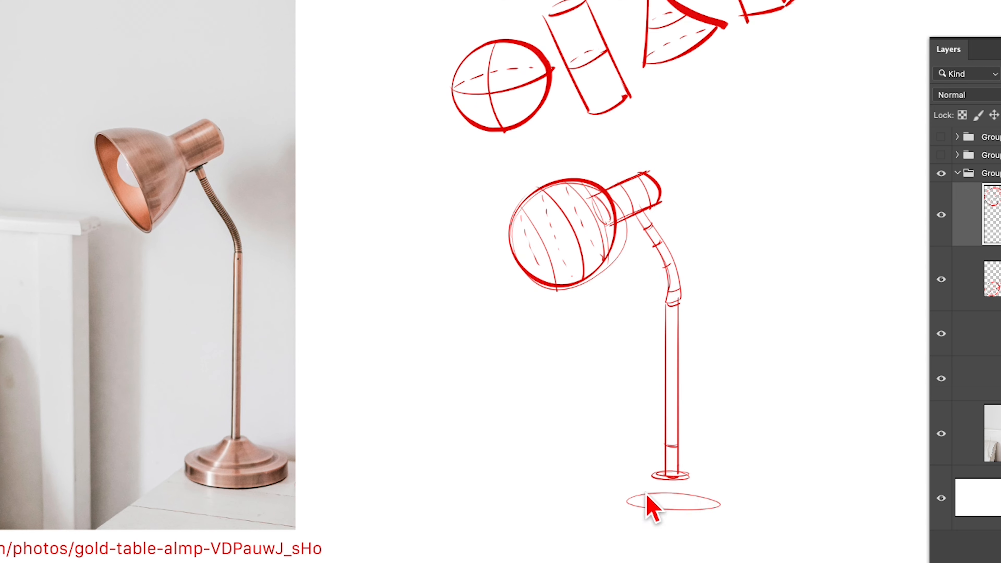
pyautogui.moveTo(651, 476); pyautogui.dragTo(619, 499)
pyautogui.moveTo(687, 476); pyautogui.dragTo(723, 502)
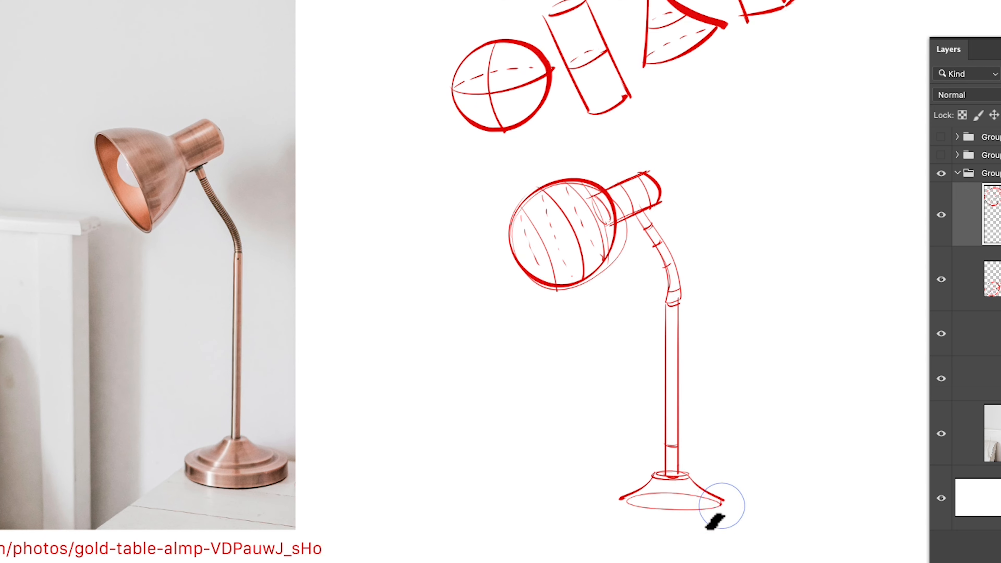
pyautogui.moveTo(624, 502)
pyautogui.mouseDown()
pyautogui.moveTo(724, 504)
pyautogui.moveTo(631, 500)
pyautogui.moveTo(723, 500)
pyautogui.mouseUp()
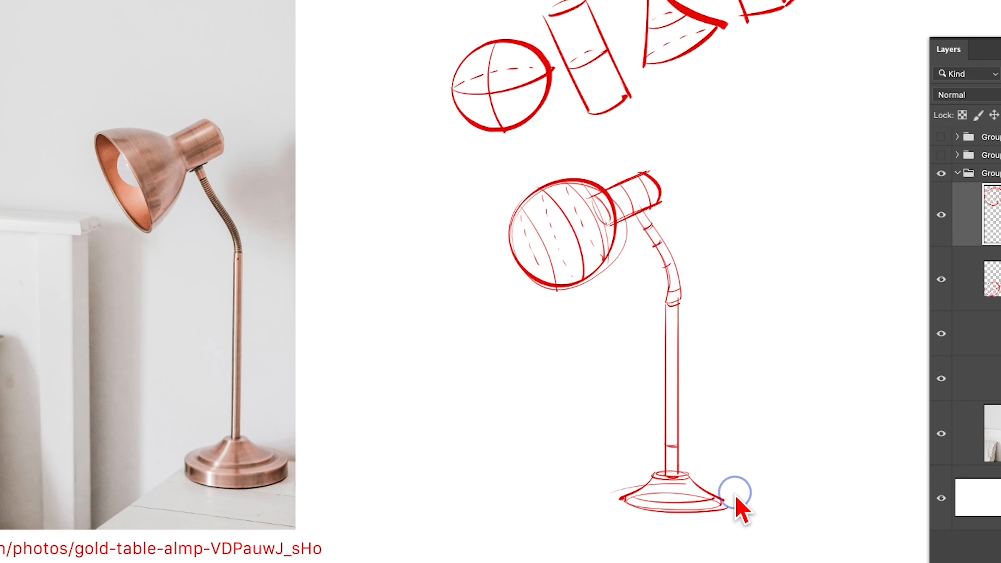
# Sketch a wide outer ellipse around the cone's foot and extend it downward into a shallow disc for the base
pyautogui.moveTo(734, 503); pyautogui.dragTo(708, 525)
pyautogui.press('super+z')
pyautogui.moveTo(617, 501)
pyautogui.mouseDown()
pyautogui.moveTo(718, 520)
pyautogui.moveTo(709, 492)
pyautogui.moveTo(639, 517)
pyautogui.moveTo(722, 502)
pyautogui.mouseUp()
pyautogui.press('super+z')
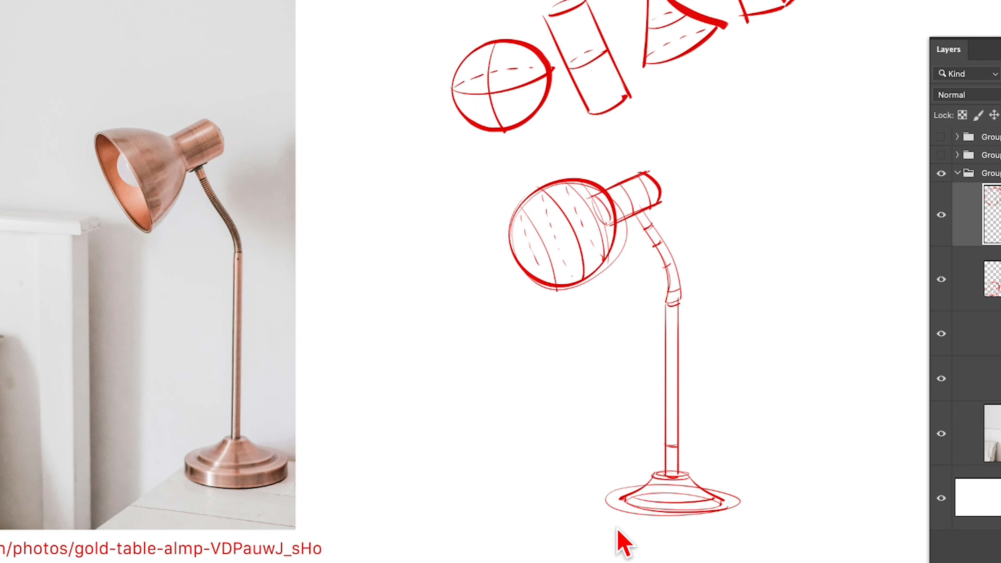
pyautogui.moveTo(605, 501); pyautogui.dragTo(605, 524)
pyautogui.moveTo(739, 503); pyautogui.dragTo(739, 537)
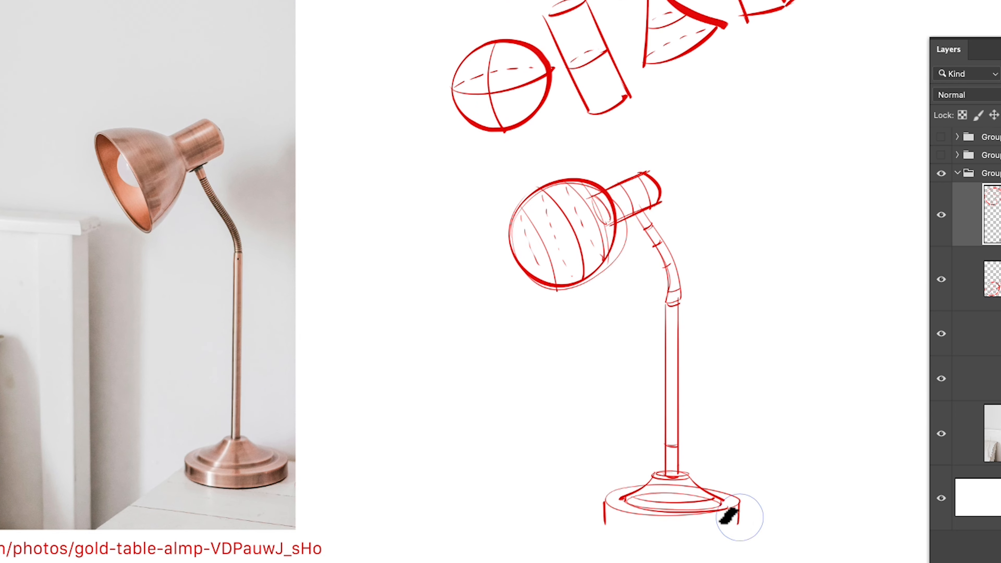
pyautogui.moveTo(608, 522); pyautogui.dragTo(739, 521)
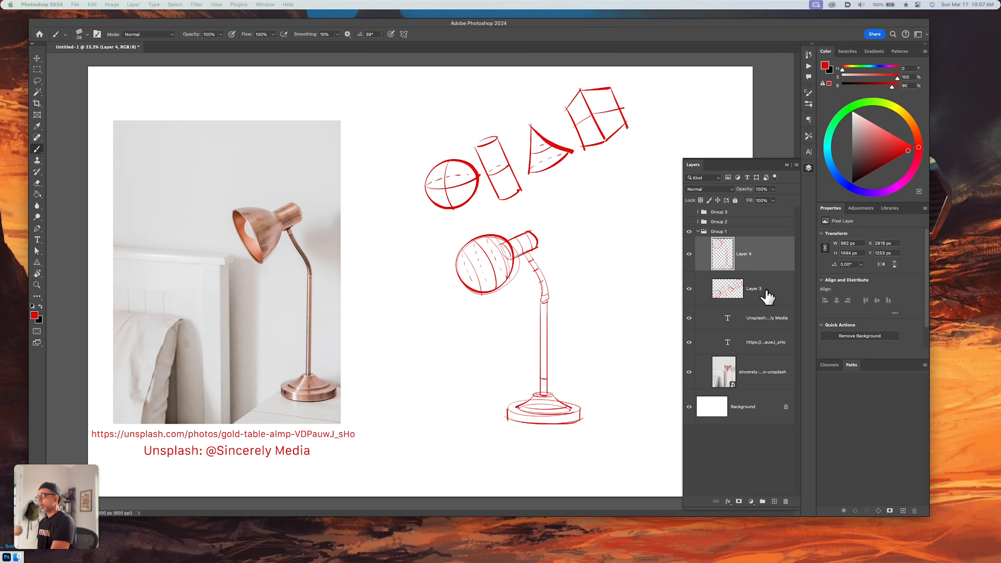
# Reduce the lamp construction sketch layer's opacity to 30% and add a new empty layer above it
pyautogui.press('v')
pyautogui.press('3')
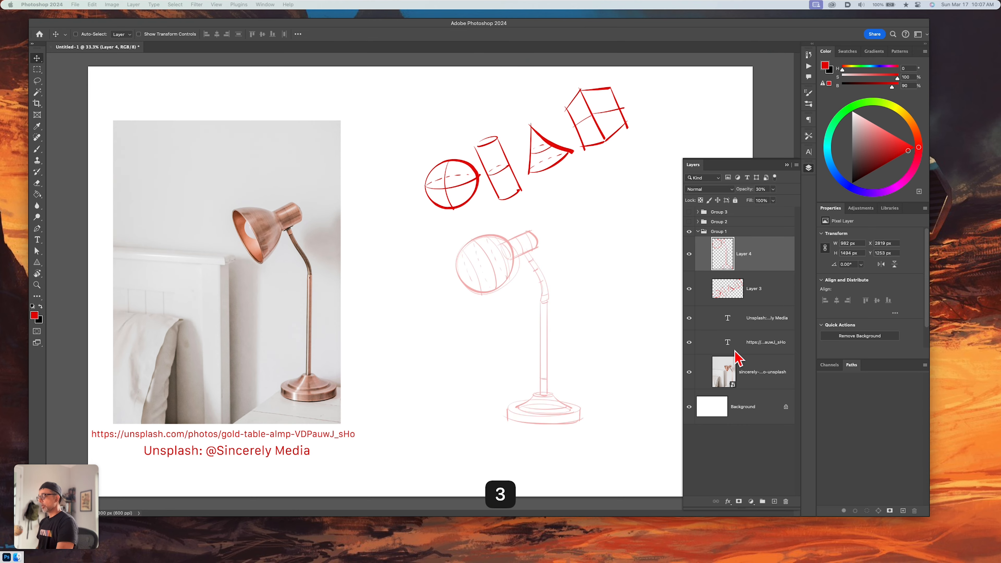
pyautogui.press('alt+shift+super+n')
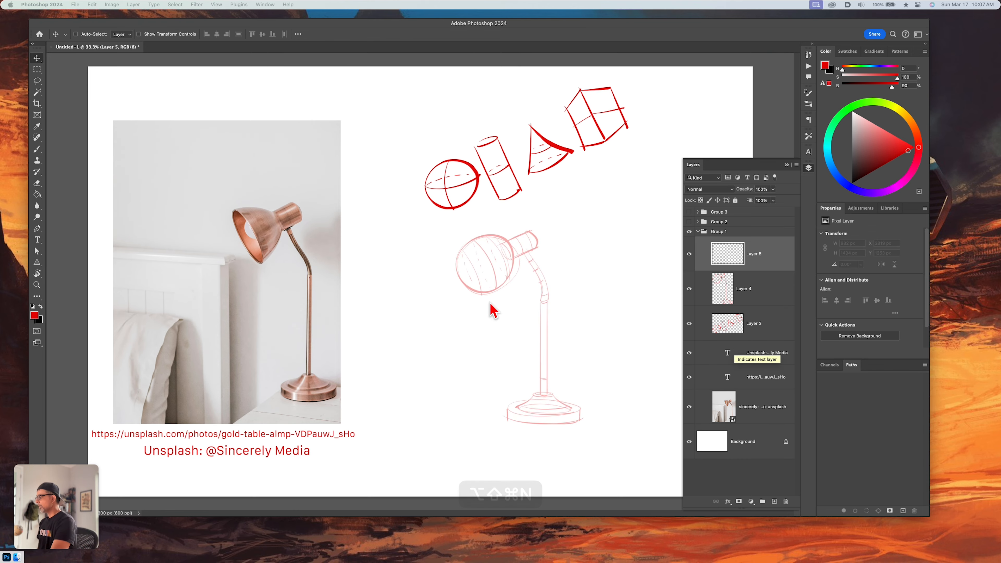
# Brush the refined lamp head over the faded sketch: the bell-shaped shade with its open rim, the rear cylinder and the bulb
pyautogui.press('b')
pyautogui.moveTo(467, 240); pyautogui.dragTo(494, 289)
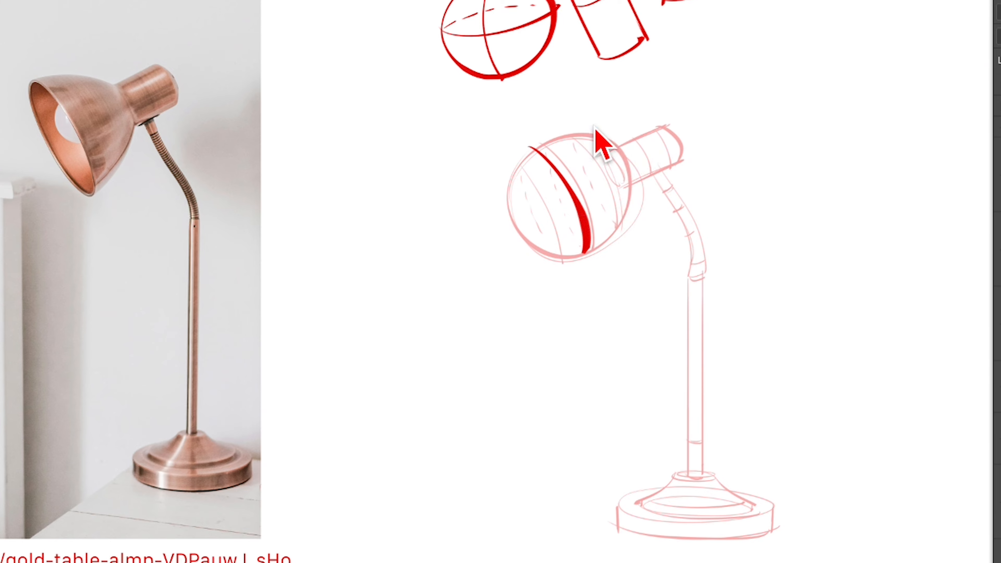
pyautogui.moveTo(529, 148); pyautogui.dragTo(576, 254)
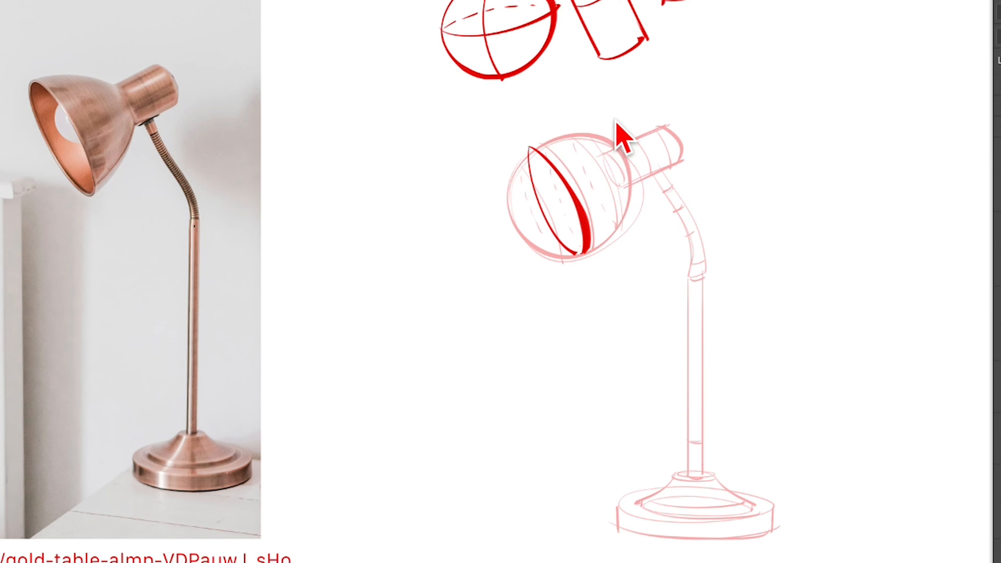
pyautogui.moveTo(525, 147)
pyautogui.mouseDown()
pyautogui.moveTo(625, 147)
pyautogui.moveTo(628, 213)
pyautogui.moveTo(590, 252)
pyautogui.mouseUp()
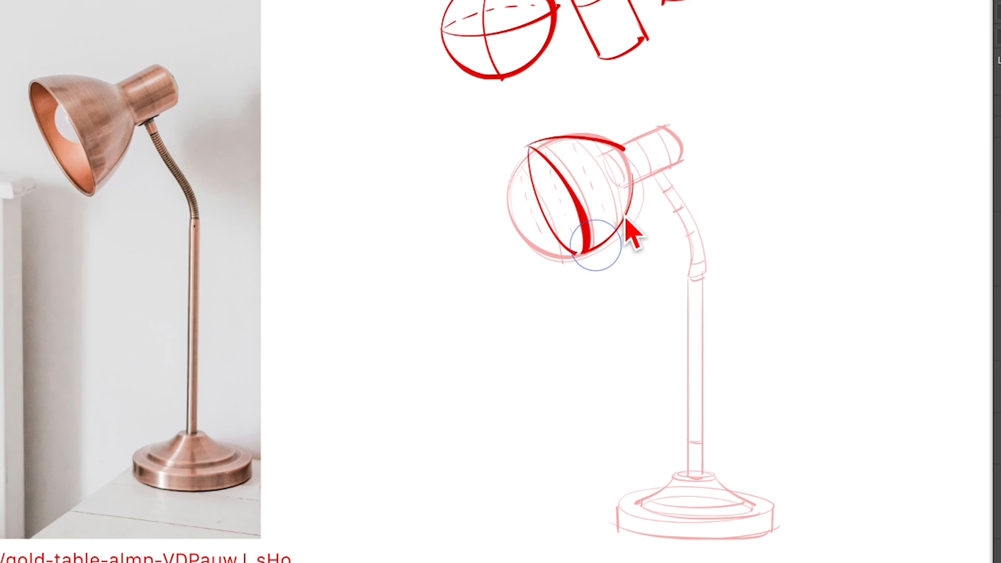
pyautogui.moveTo(621, 147)
pyautogui.mouseDown()
pyautogui.moveTo(667, 125)
pyautogui.moveTo(681, 160)
pyautogui.moveTo(629, 183)
pyautogui.mouseUp()
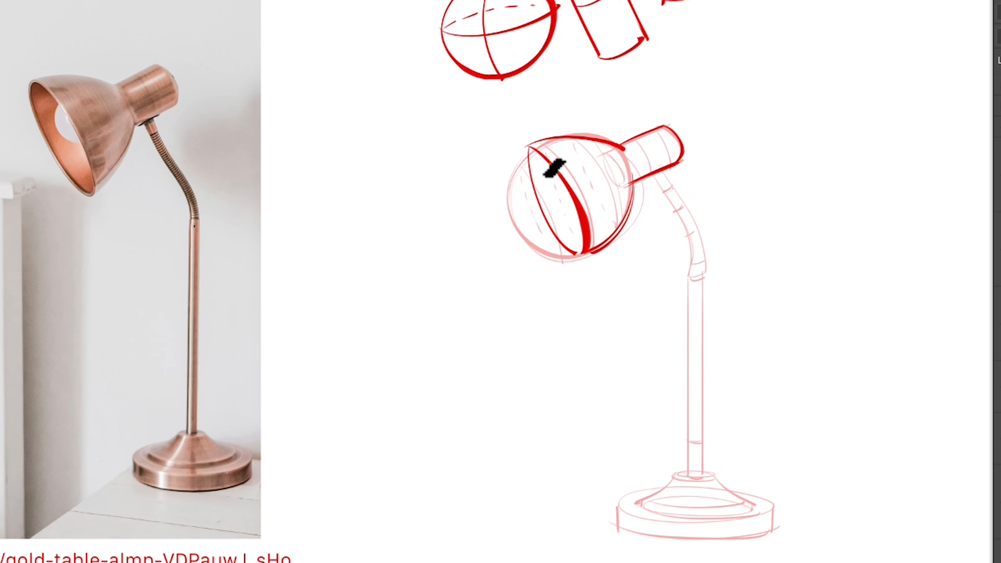
pyautogui.moveTo(564, 159); pyautogui.dragTo(578, 212)
pyautogui.hotkey('ctrl', 'z')
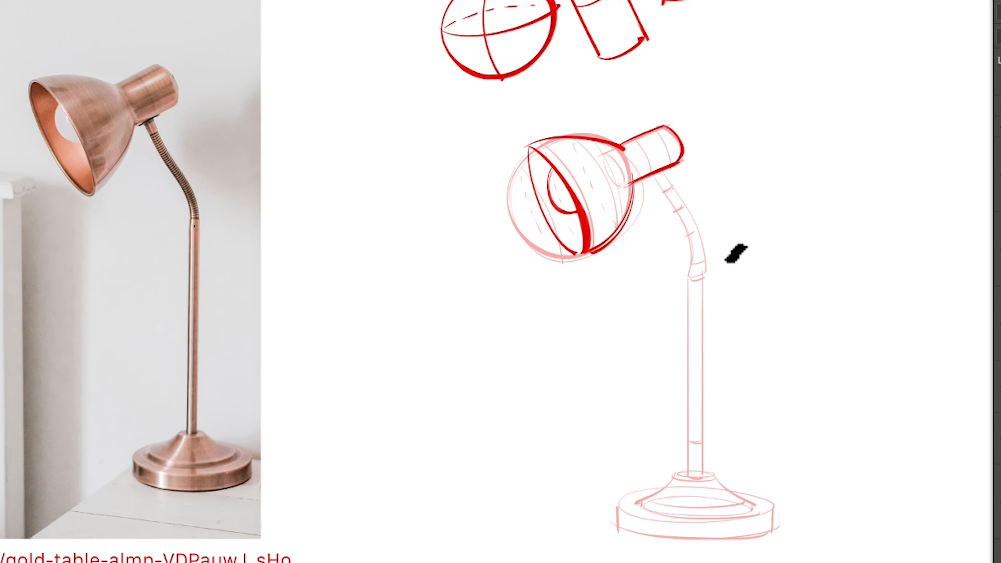
# Outline the lamp's curved neck and straight stem down to the base with refined double lines
pyautogui.moveTo(655, 171); pyautogui.dragTo(695, 268)
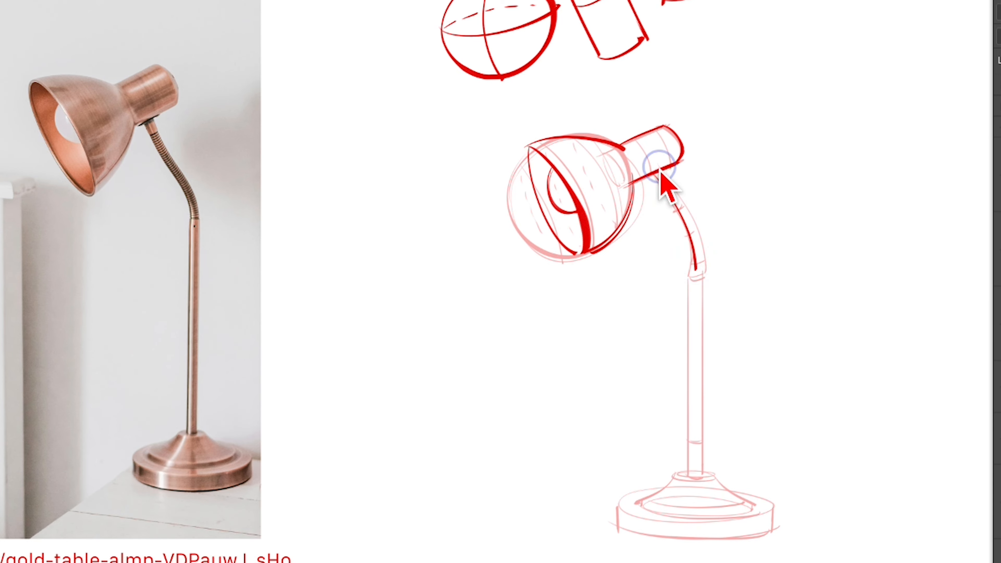
pyautogui.moveTo(664, 169)
pyautogui.mouseDown()
pyautogui.moveTo(703, 251)
pyautogui.moveTo(704, 476)
pyautogui.mouseUp()
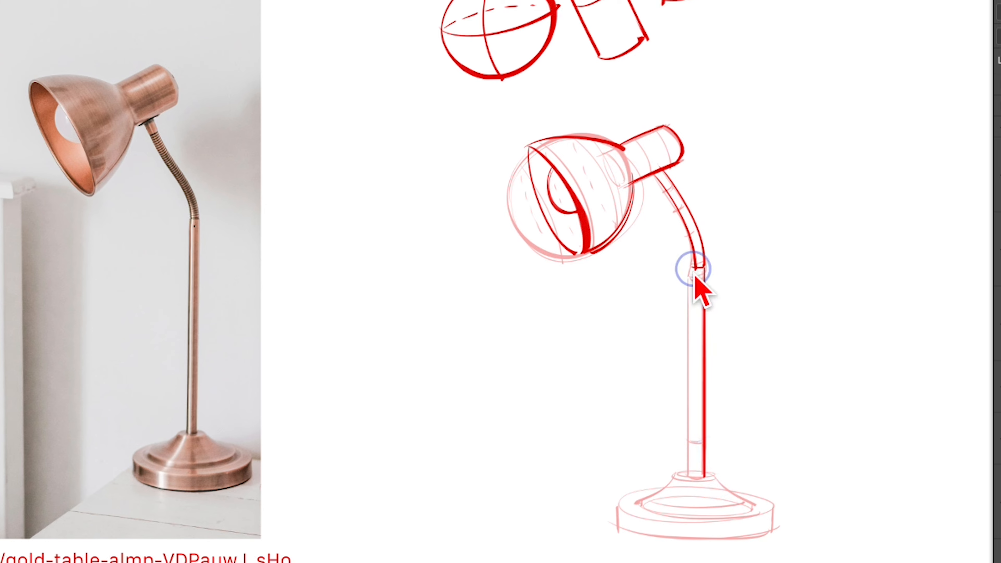
pyautogui.moveTo(694, 276); pyautogui.dragTo(696, 485)
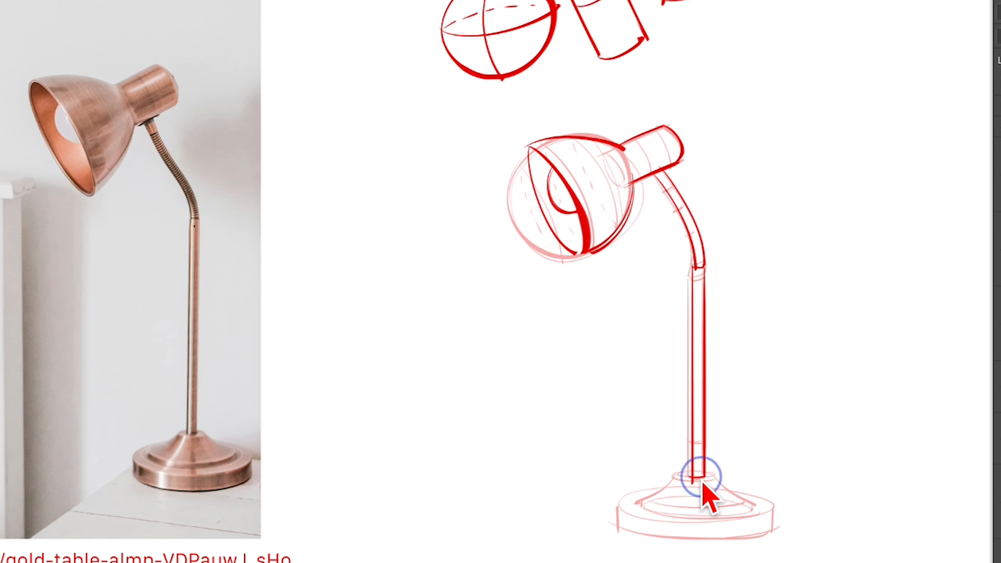
# Outline the base's collar and flared cone, closing the cone with curved lower edges
pyautogui.moveTo(675, 478)
pyautogui.mouseDown()
pyautogui.moveTo(721, 476)
pyautogui.moveTo(634, 507)
pyautogui.mouseUp()
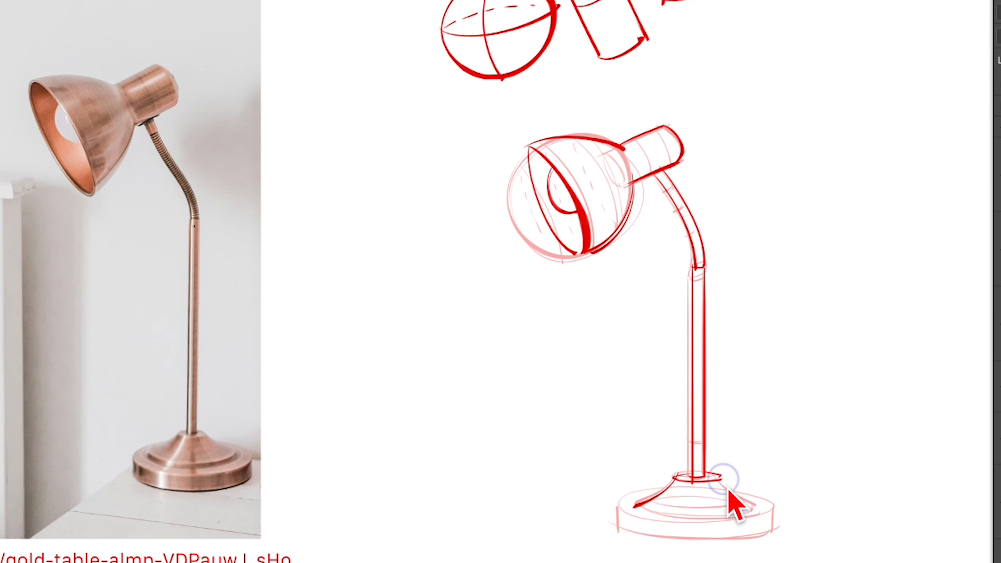
pyautogui.moveTo(721, 476); pyautogui.dragTo(762, 511)
pyautogui.moveTo(634, 508); pyautogui.dragTo(748, 509)
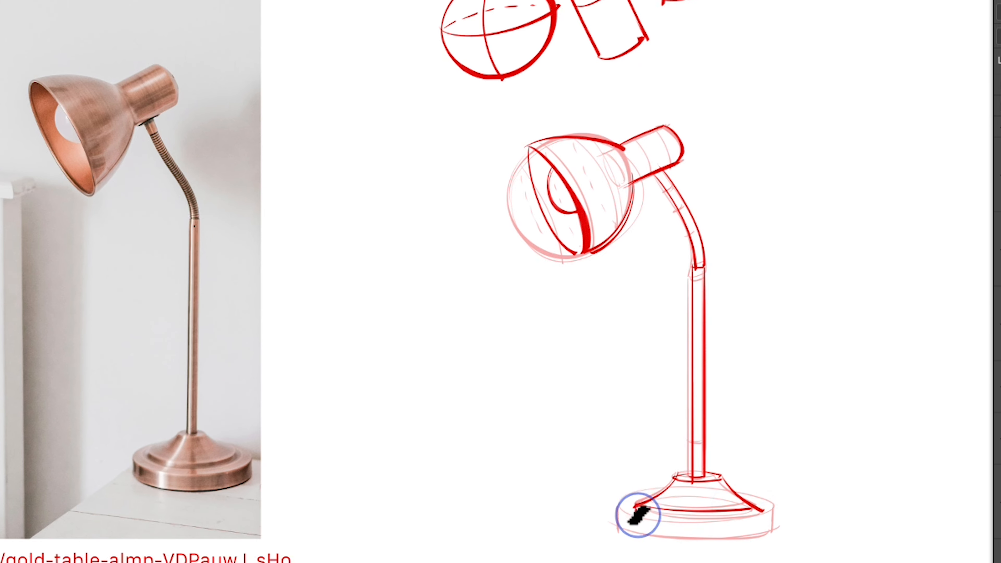
pyautogui.moveTo(636, 513); pyautogui.dragTo(754, 511)
pyautogui.hotkey('ctrl', 'z')
pyautogui.moveTo(636, 513); pyautogui.dragTo(764, 513)
pyautogui.hotkey('ctrl', 'z')
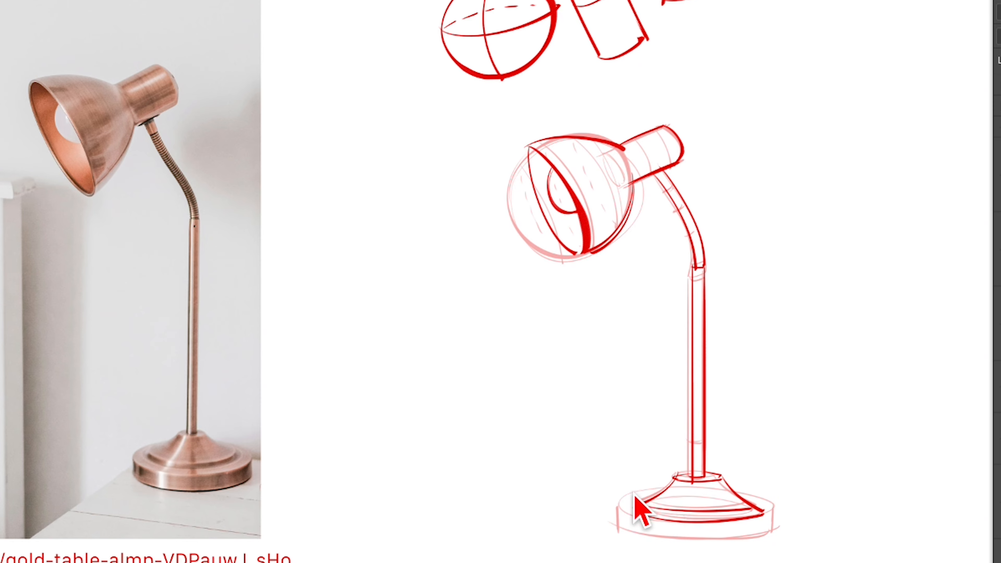
# Outline the base's thick outer disc with its rim, sides and lower edge, and add coil rings along the curved neck
pyautogui.moveTo(619, 500); pyautogui.dragTo(669, 488)
pyautogui.moveTo(739, 490)
pyautogui.mouseDown()
pyautogui.moveTo(783, 506)
pyautogui.moveTo(774, 504)
pyautogui.mouseUp()
pyautogui.hotkey('ctrl', 'z')
pyautogui.moveTo(617, 502); pyautogui.dragTo(781, 513)
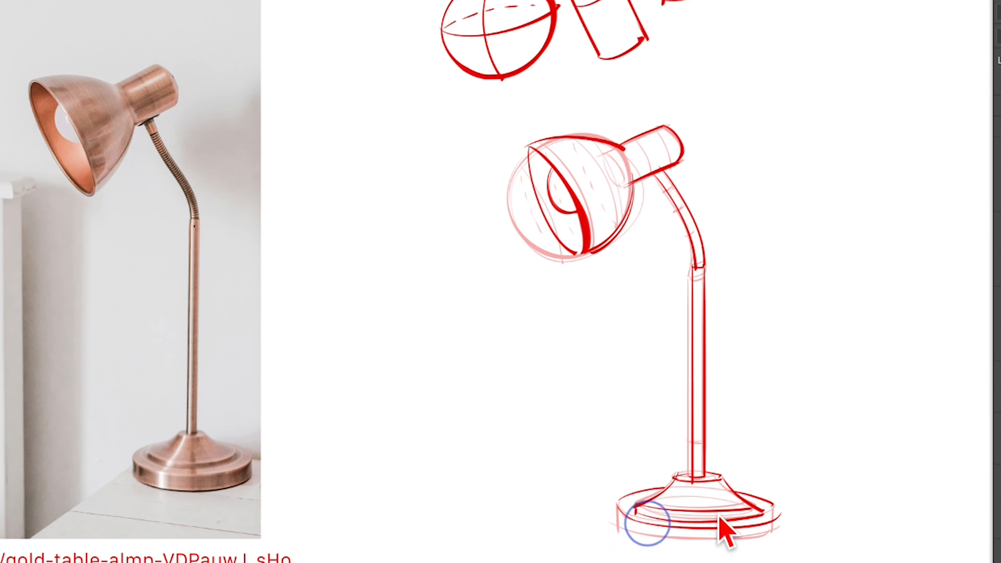
pyautogui.moveTo(615, 532); pyautogui.dragTo(616, 505)
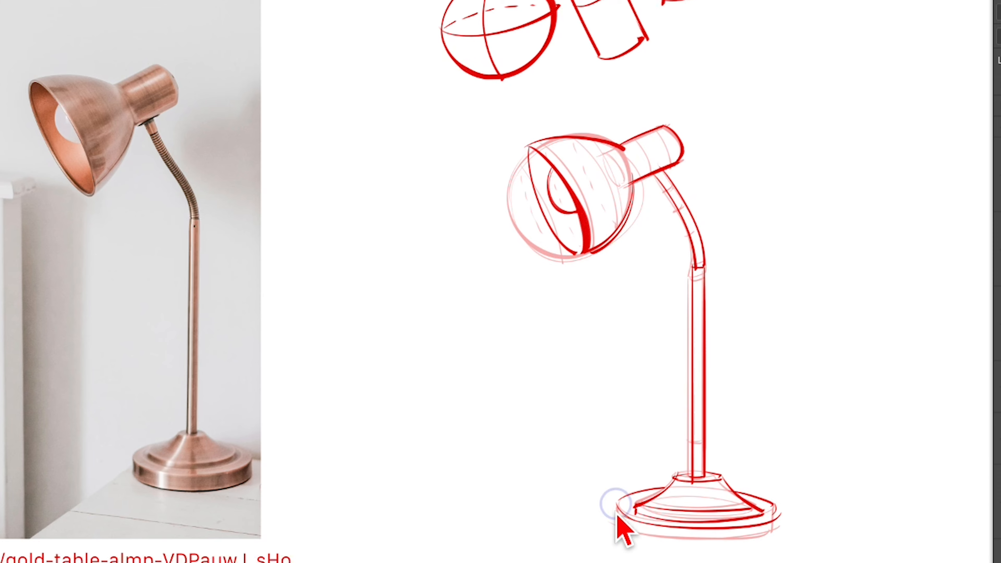
pyautogui.moveTo(775, 508); pyautogui.dragTo(774, 526)
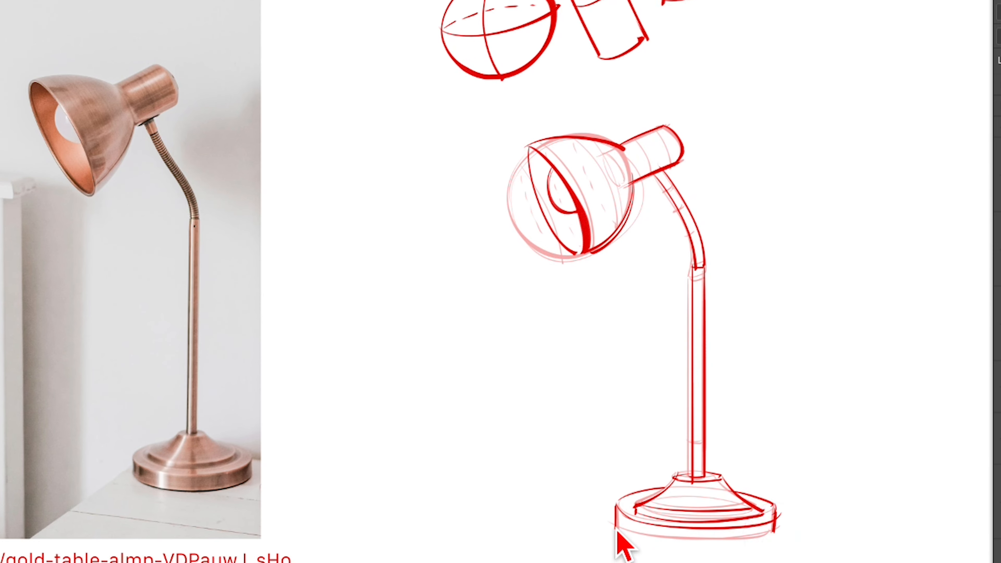
pyautogui.moveTo(616, 530); pyautogui.dragTo(773, 536)
pyautogui.hotkey('ctrl', 'z')
pyautogui.moveTo(611, 529); pyautogui.dragTo(773, 536)
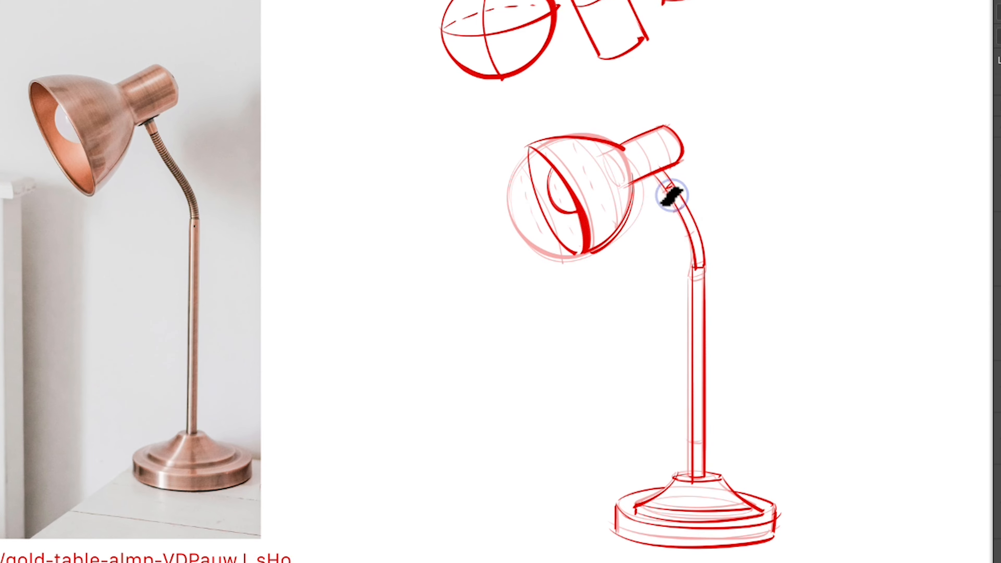
pyautogui.moveTo(675, 209)
pyautogui.mouseDown()
pyautogui.moveTo(686, 209)
pyautogui.moveTo(696, 234)
pyautogui.moveTo(694, 263)
pyautogui.mouseUp()
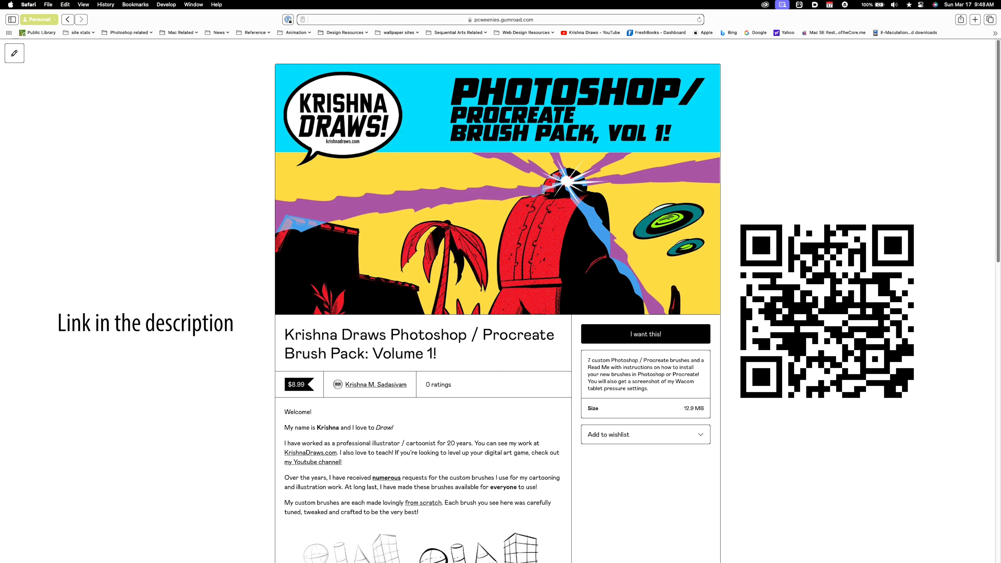
# Switch to Safari and review the Photoshop / Procreate Brush Pack: Volume 1 page down to its brush samples and brush list
pyautogui.scroll(-3, 497, 299)
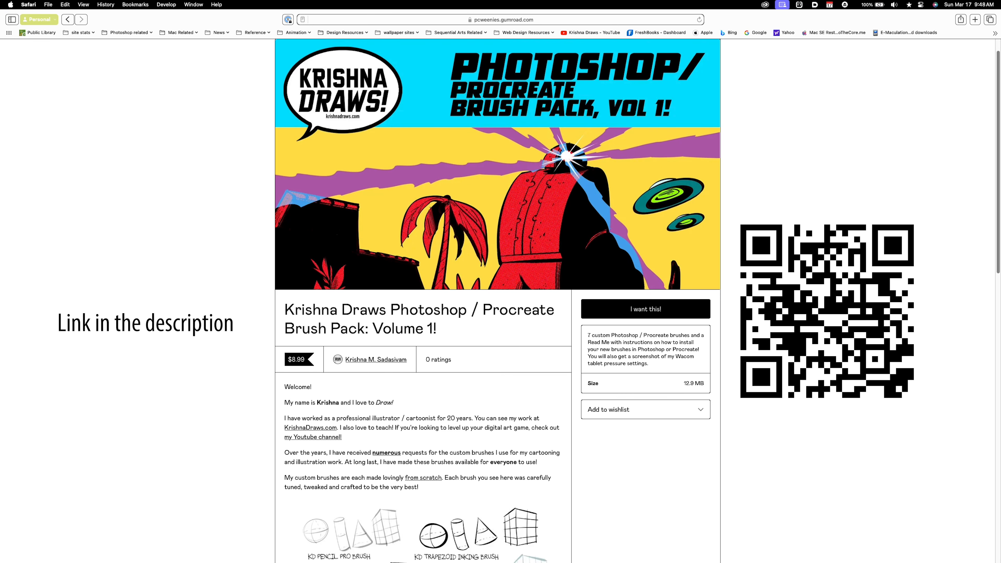
pyautogui.scroll(-8, 498, 299)
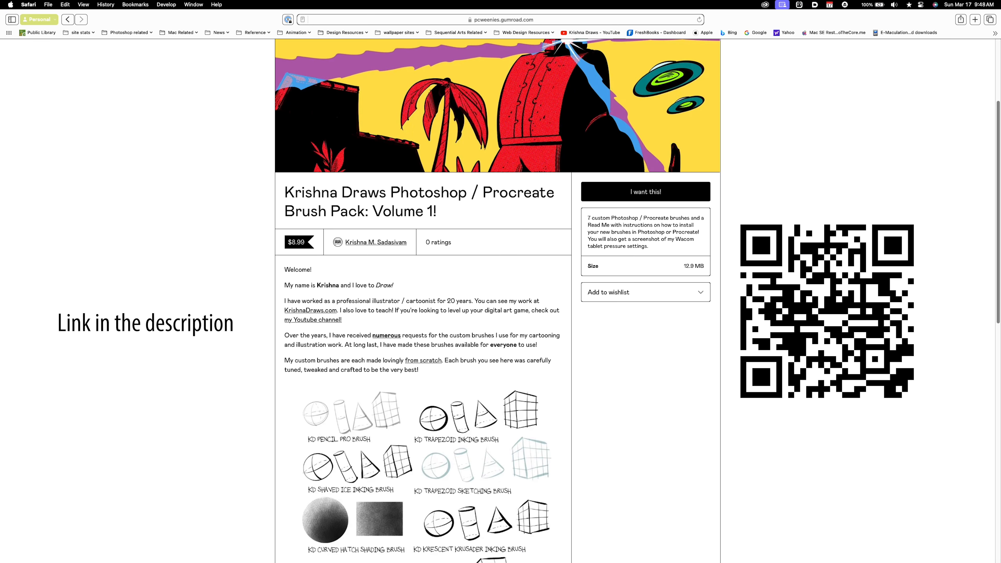
pyautogui.scroll(-4, 497, 300)
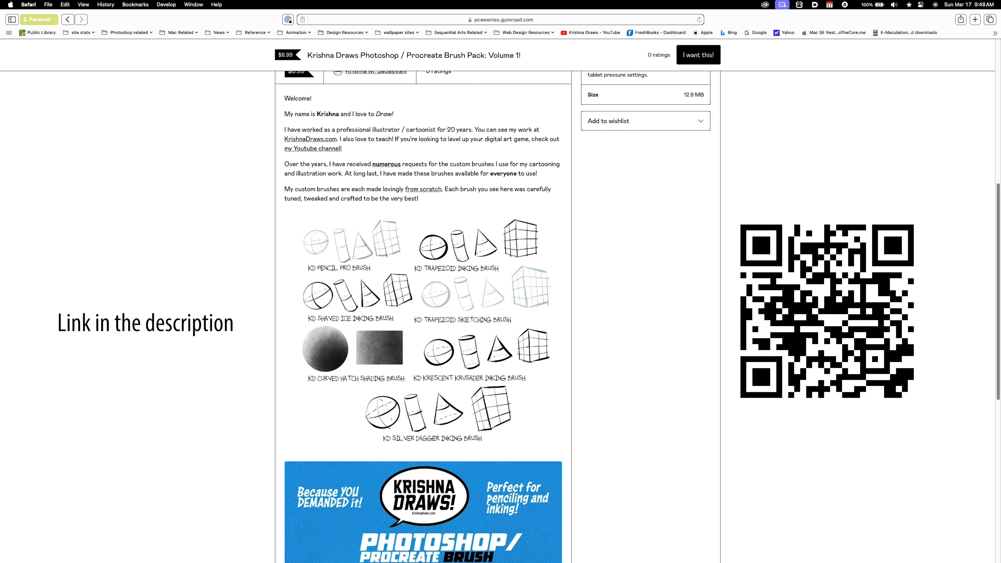
pyautogui.scroll(-7, 498, 300)
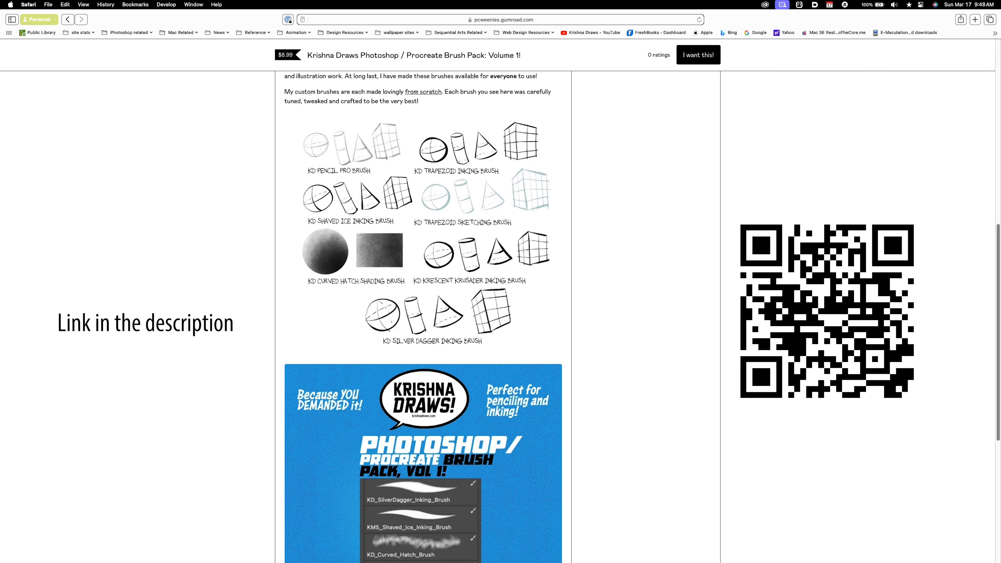
pyautogui.scroll(-4, 424, 315)
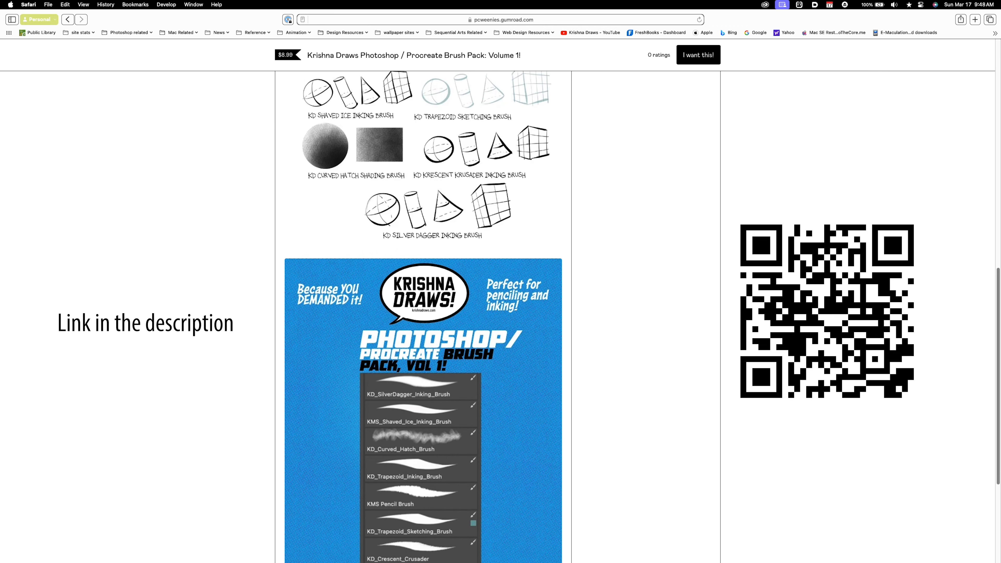
# Examine the rest of the brush pack page, down to the breakdown of included penciling, inking and shading brushes
pyautogui.scroll(-5, 423, 315)
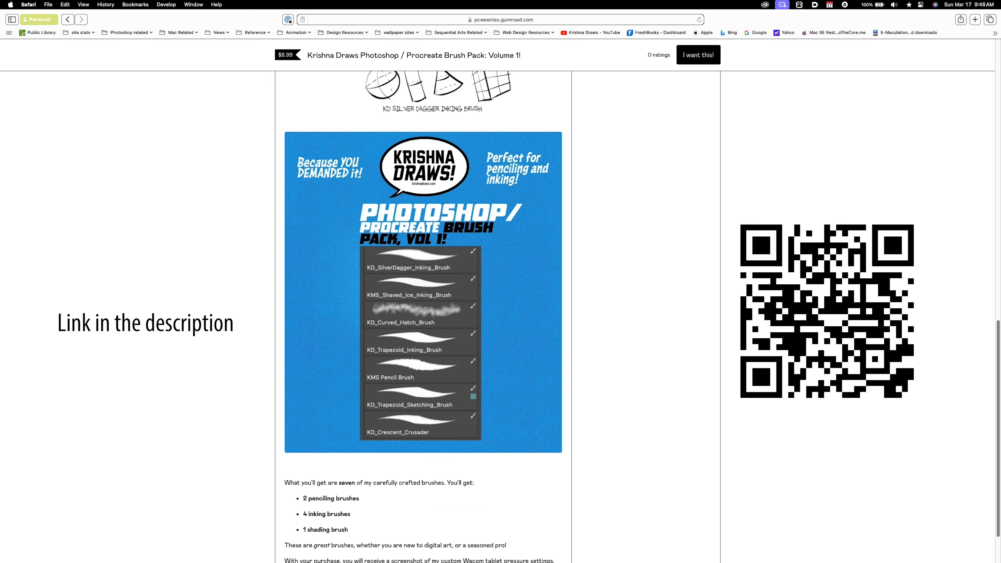
pyautogui.scroll(-1, 424, 316)
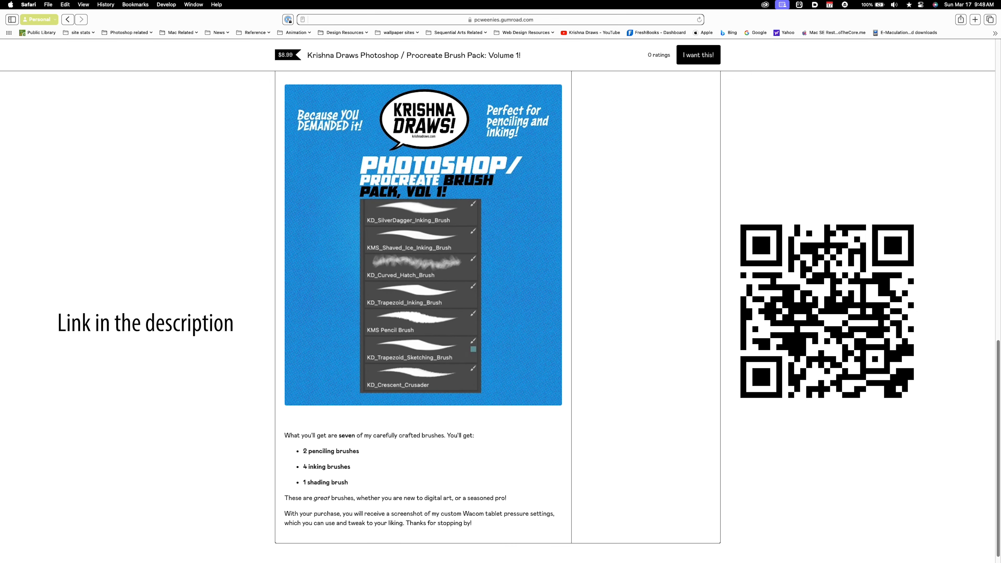
# Back in Photoshop, strengthen the lampshade's front rim with a heavier stroke and hide the rough construction sketch on Layer 4
pyautogui.press('ctrl+alt+shift+super')
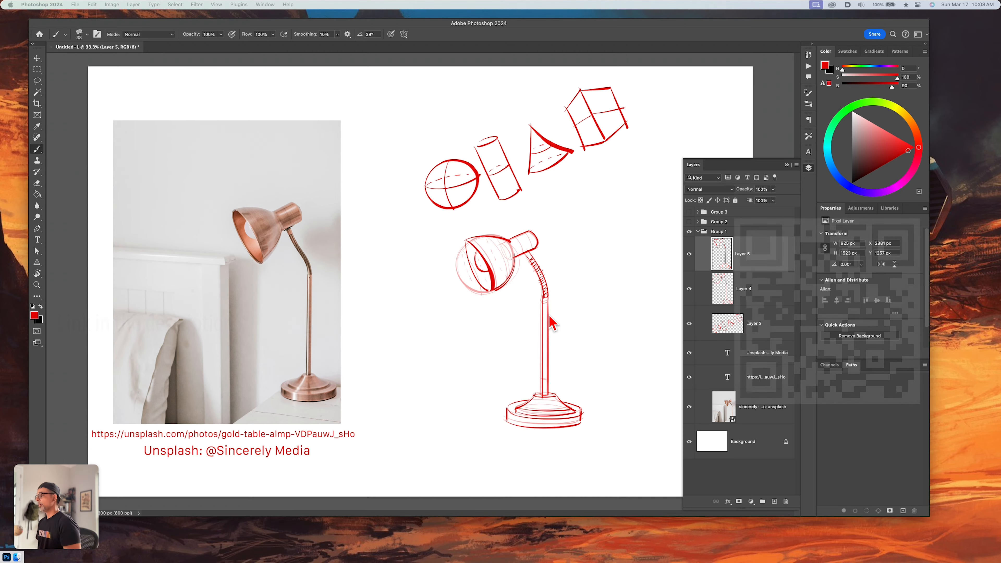
pyautogui.moveTo(547, 319)
pyautogui.mouseDown()
pyautogui.moveTo(493, 299)
pyautogui.moveTo(468, 245)
pyautogui.moveTo(481, 280)
pyautogui.mouseUp()
pyautogui.press('super+z')
pyautogui.moveTo(468, 243); pyautogui.dragTo(494, 298)
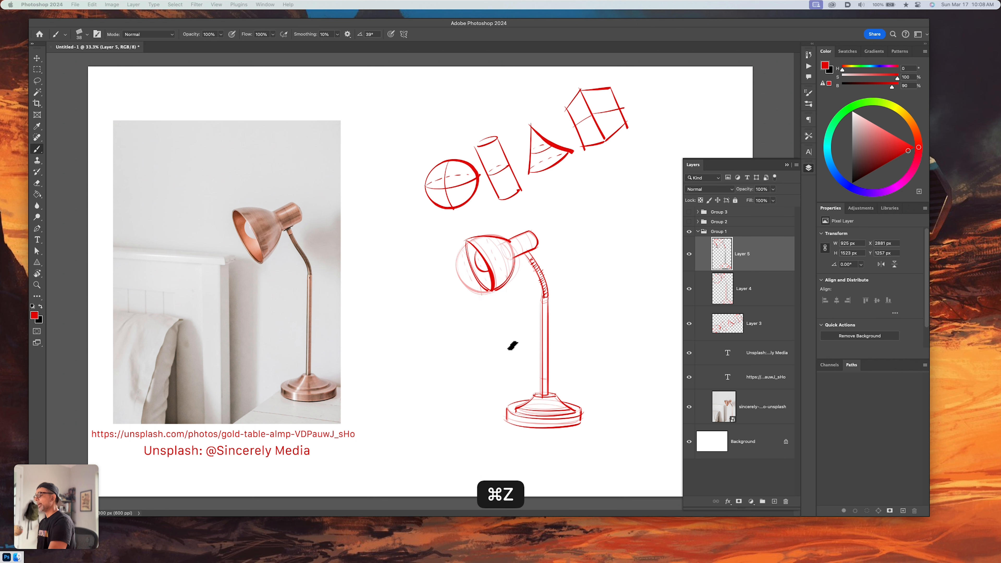
pyautogui.click(690, 290)
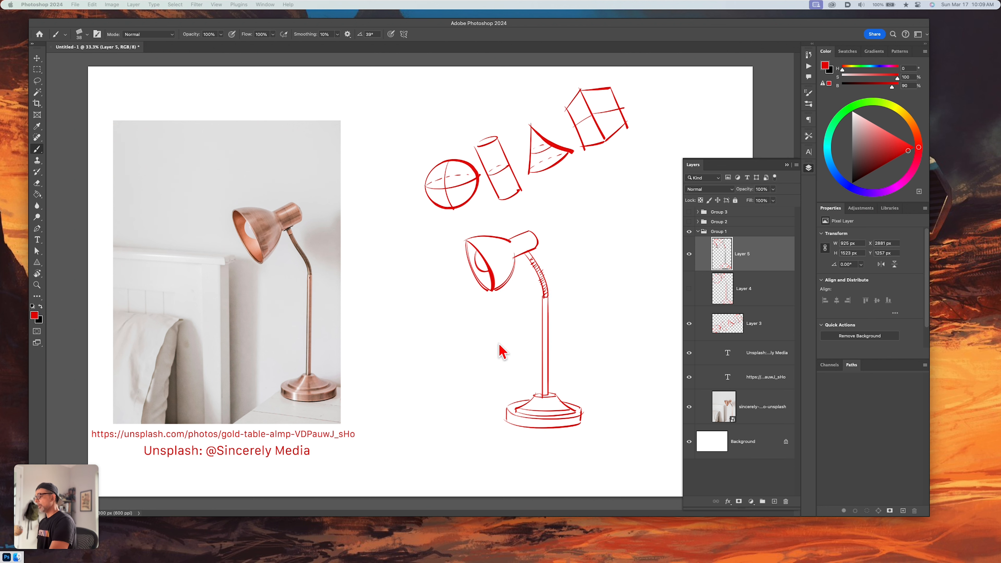
# Hide the lamp's Group 1, show Group 2 with the book stack photo, and add a new blank layer above Group 2
pyautogui.click(689, 231)
pyautogui.click(689, 221)
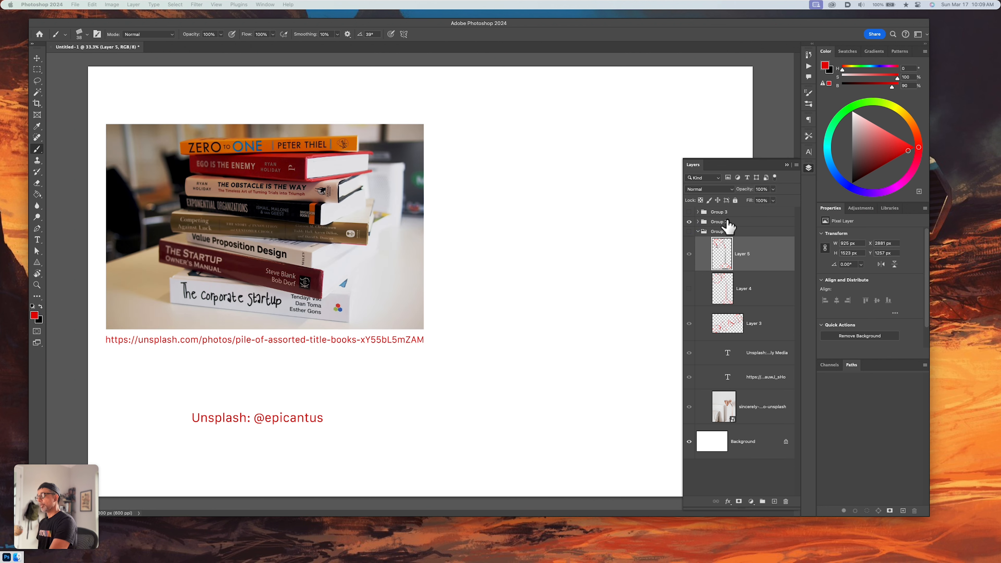
pyautogui.click(726, 223)
pyautogui.press('alt+shift+super+n')
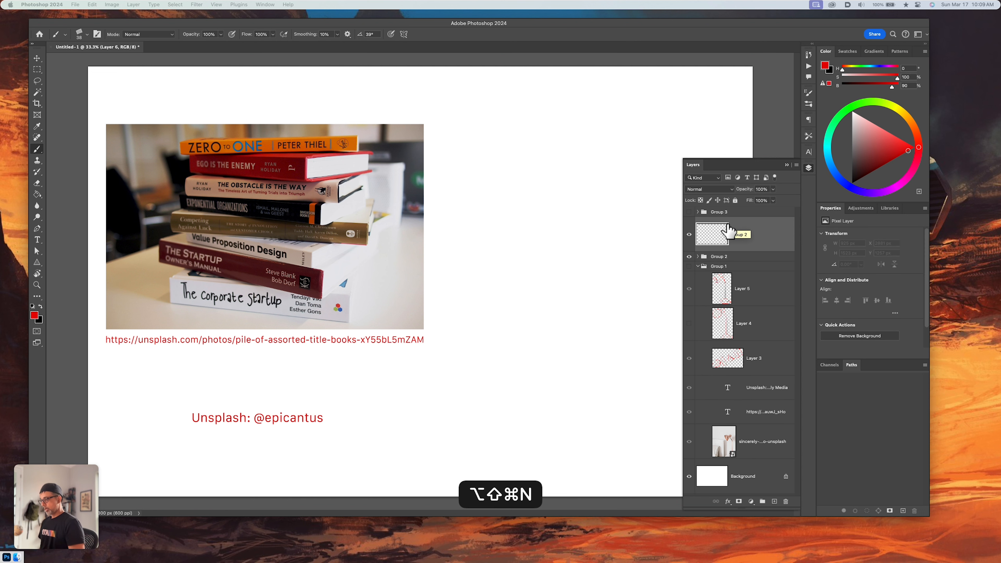
pyautogui.press('space')
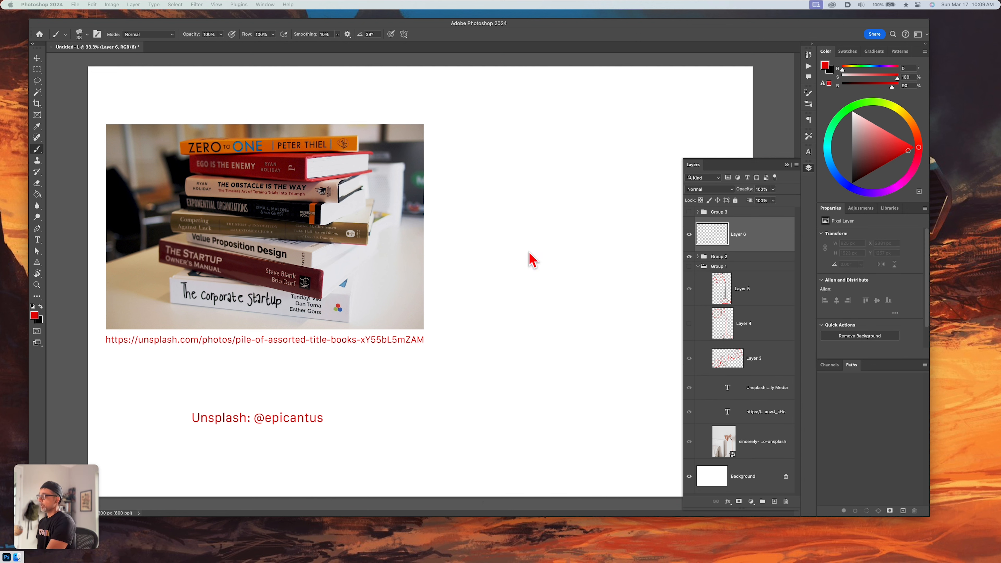
# Sketch the first book beside the photo with a short vertical corner edge and long, slightly sloping lower and upper edges
pyautogui.moveTo(515, 311); pyautogui.dragTo(515, 312)
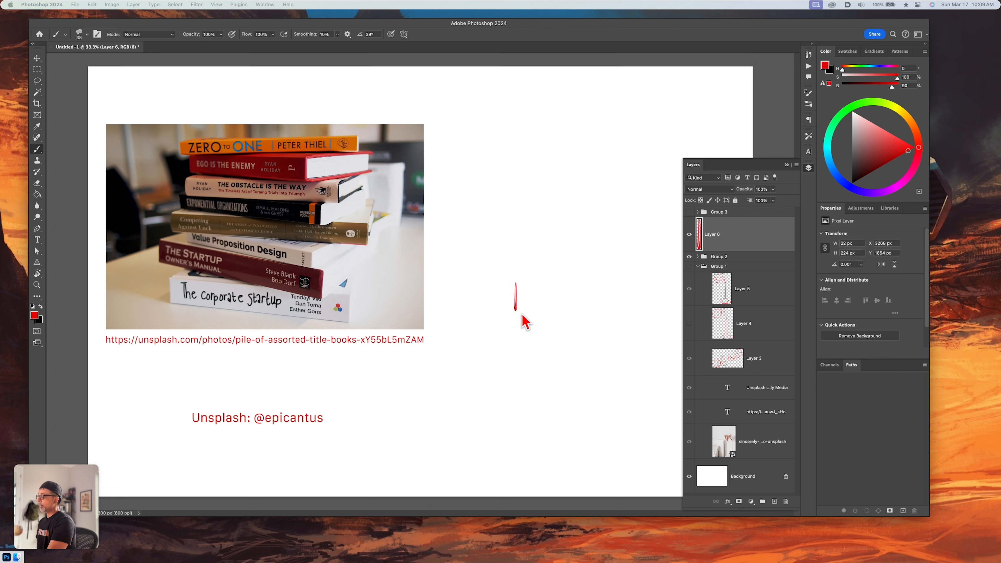
pyautogui.keyDown('shift'); pyautogui.click(637, 320); pyautogui.keyUp('shift')
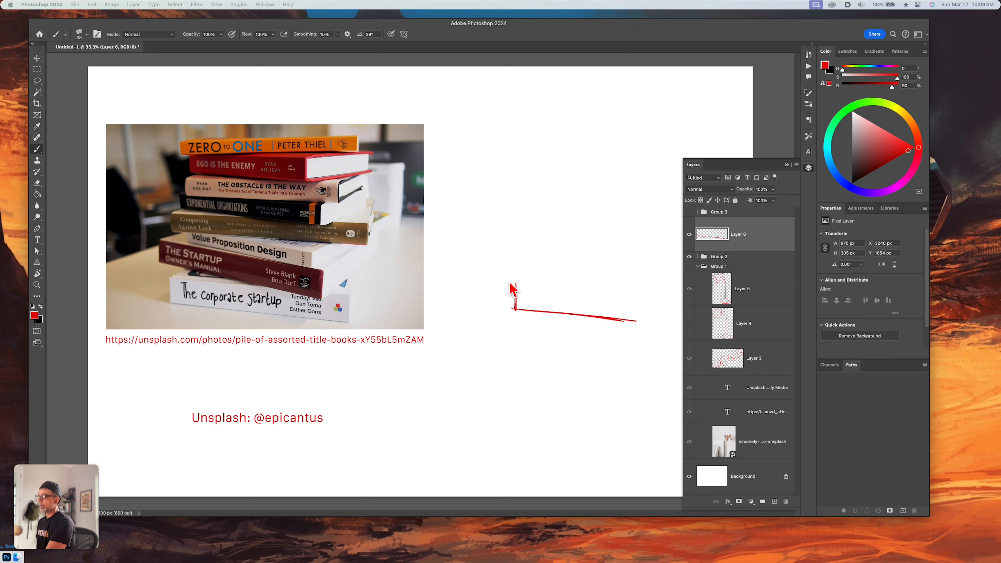
pyautogui.press('super+z')
pyautogui.press('super+shift+z')
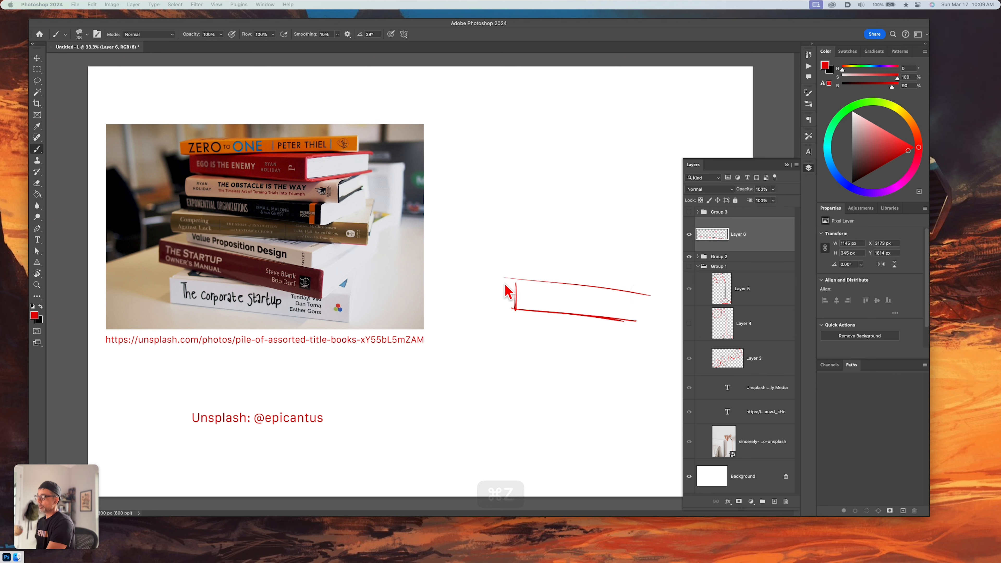
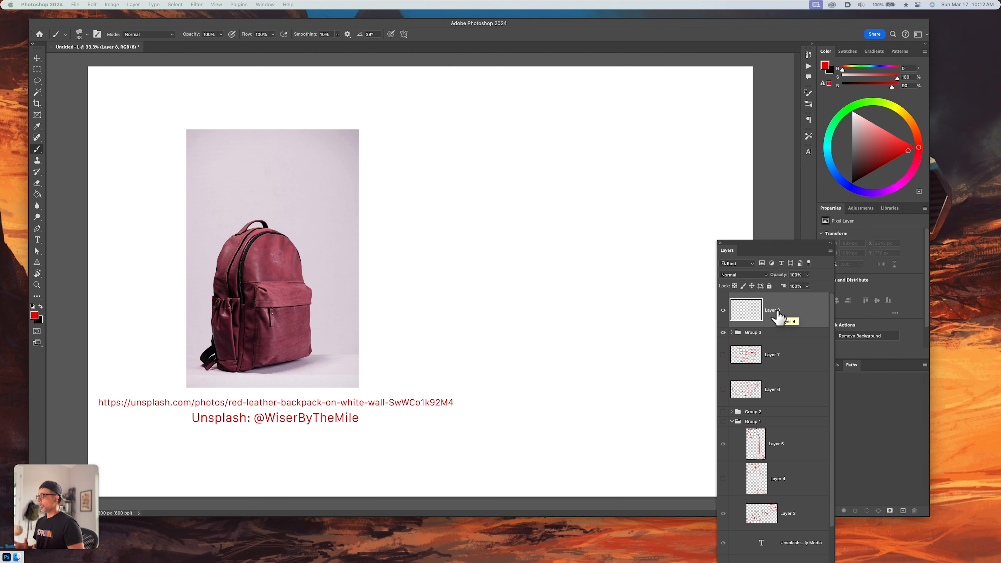
# On Layer 8, sketch a tall box in perspective beside the backpack photo, with a narrow side face and a wider front face
pyautogui.press('b')
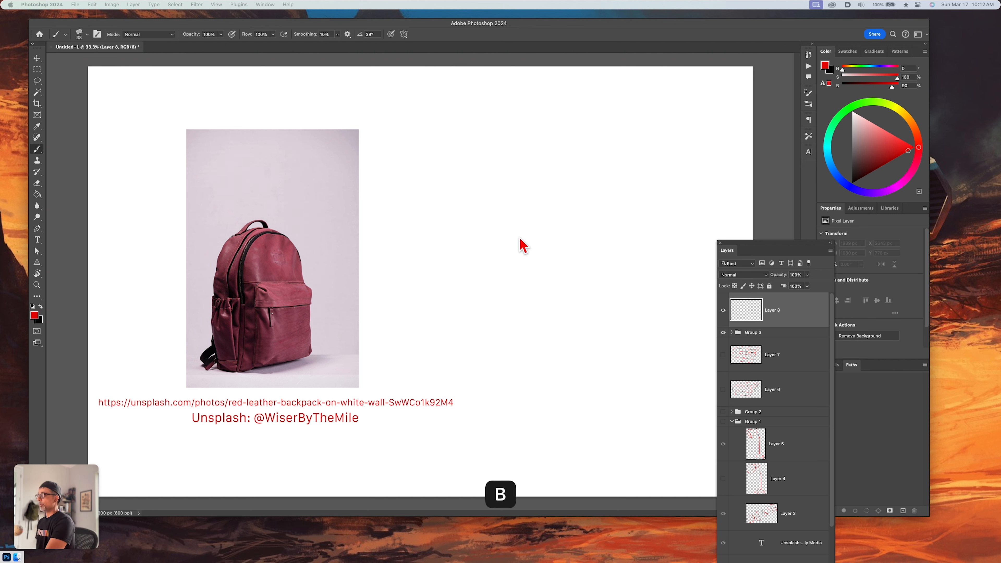
pyautogui.moveTo(517, 218)
pyautogui.mouseDown()
pyautogui.moveTo(512, 327)
pyautogui.moveTo(566, 344)
pyautogui.mouseUp()
pyautogui.moveTo(512, 336); pyautogui.dragTo(564, 345)
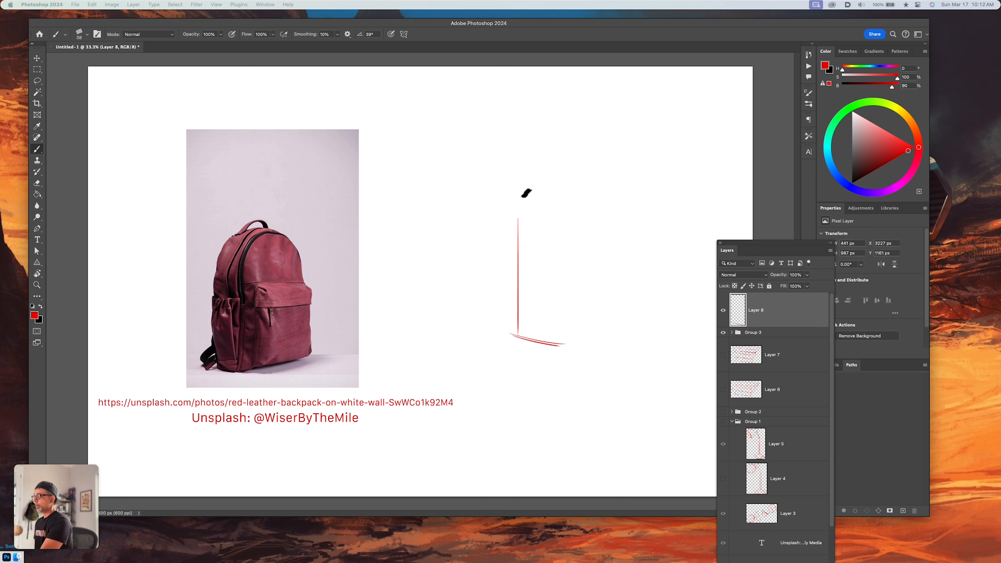
pyautogui.moveTo(519, 184)
pyautogui.mouseDown()
pyautogui.moveTo(562, 182)
pyautogui.moveTo(560, 340)
pyautogui.mouseUp()
pyautogui.press('super+z')
pyautogui.moveTo(516, 184)
pyautogui.mouseDown()
pyautogui.moveTo(517, 268)
pyautogui.moveTo(649, 312)
pyautogui.mouseUp()
pyautogui.moveTo(560, 183)
pyautogui.mouseDown()
pyautogui.moveTo(637, 189)
pyautogui.moveTo(637, 323)
pyautogui.mouseUp()
pyautogui.moveTo(637, 190); pyautogui.dragTo(638, 316)
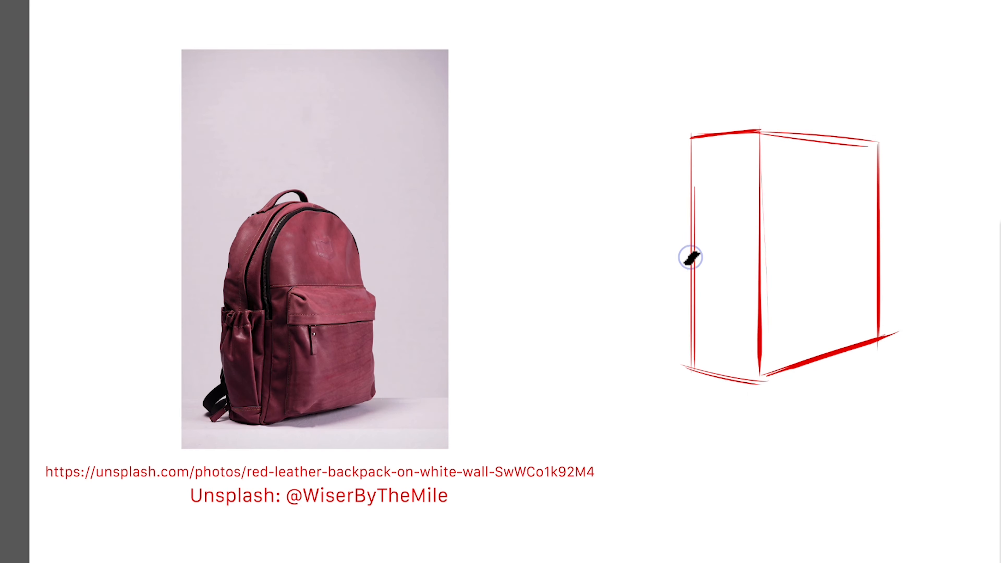
# Mark the half-height points on the box's vertical edges and join them with a line across the side and front faces
pyautogui.click(692, 258)
pyautogui.click(760, 253)
pyautogui.moveTo(691, 257)
pyautogui.mouseDown()
pyautogui.moveTo(758, 254)
pyautogui.moveTo(685, 257)
pyautogui.mouseUp()
pyautogui.hotkey('ctrl', 'z')
pyautogui.hotkey('ctrl', 'z')
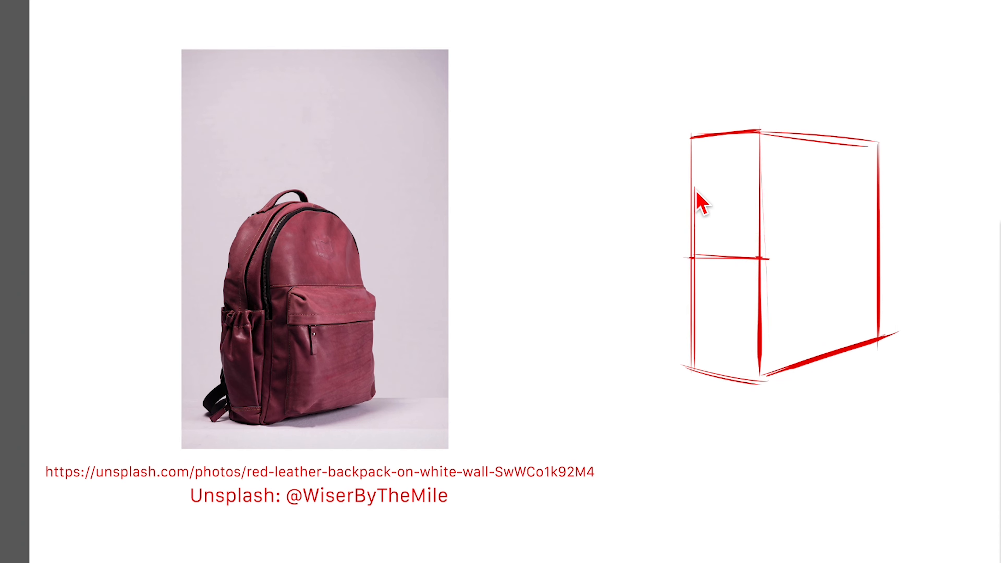
pyautogui.click(878, 237)
pyautogui.moveTo(767, 260); pyautogui.dragTo(883, 236)
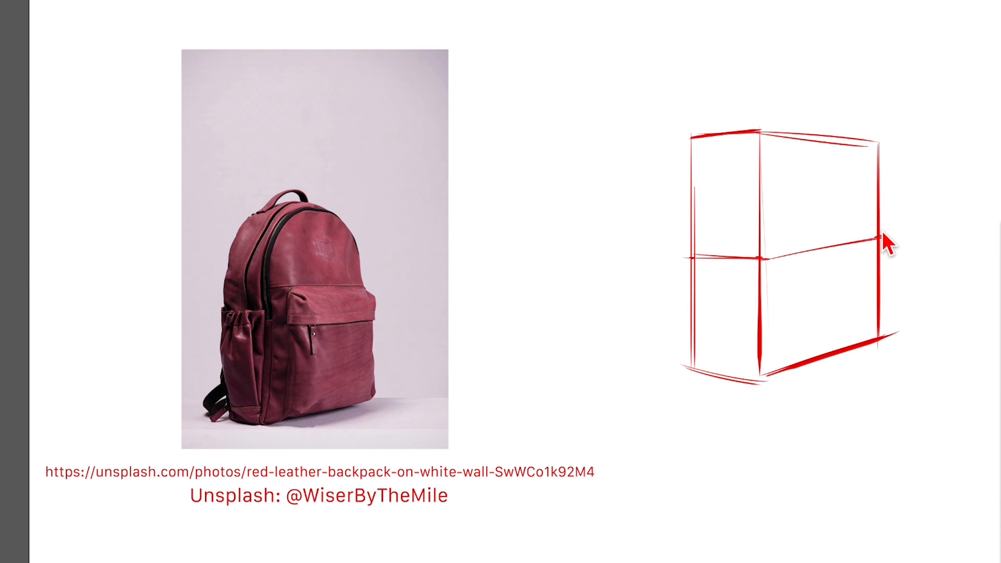
# Divide the box further with upper and lower quarter-height lines around both faces and a vertical centre line on each face
pyautogui.click(690, 186)
pyautogui.moveTo(691, 185); pyautogui.dragTo(878, 181)
pyautogui.click(880, 180)
pyautogui.click(693, 312)
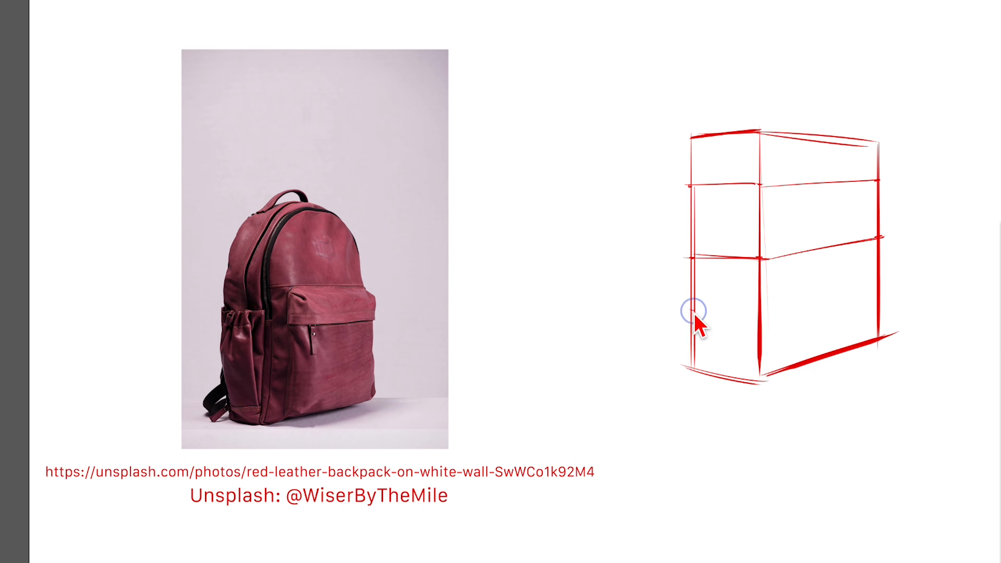
pyautogui.click(761, 323)
pyautogui.moveTo(687, 311)
pyautogui.mouseDown()
pyautogui.moveTo(766, 329)
pyautogui.moveTo(811, 316)
pyautogui.moveTo(768, 330)
pyautogui.moveTo(752, 327)
pyautogui.moveTo(885, 285)
pyautogui.mouseUp()
pyautogui.hotkey('ctrl', 'z')
pyautogui.moveTo(764, 325); pyautogui.dragTo(882, 288)
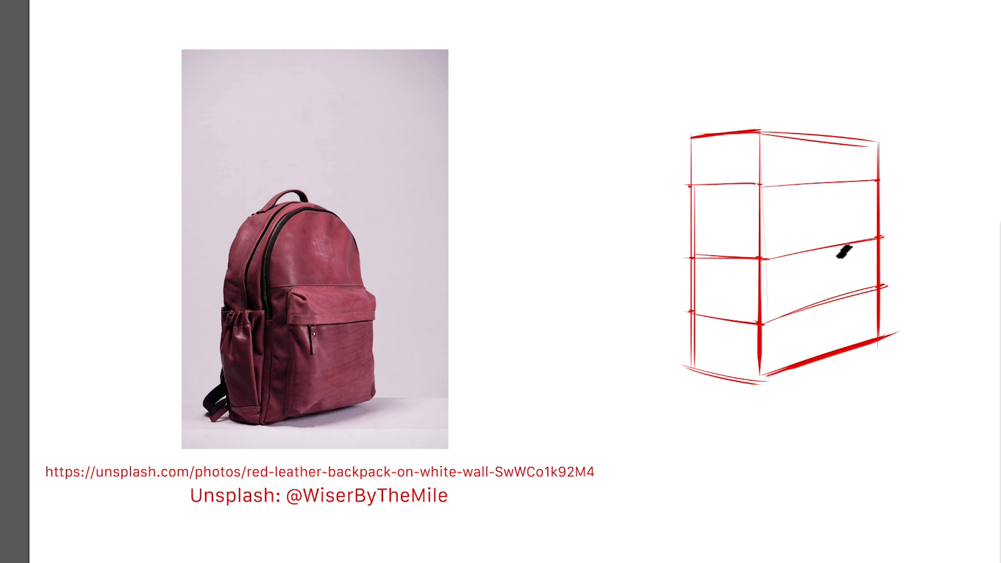
pyautogui.moveTo(825, 139); pyautogui.dragTo(824, 371)
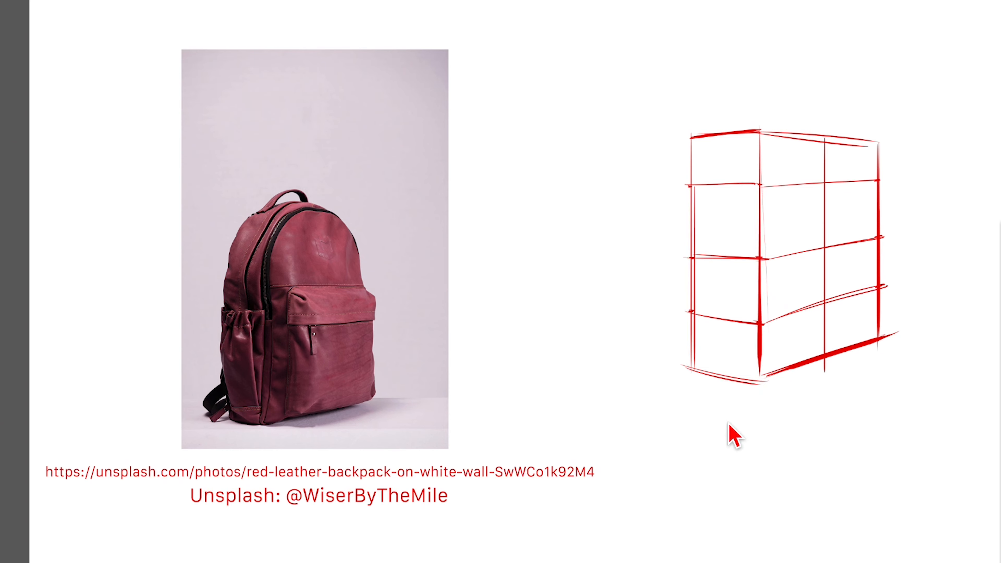
pyautogui.moveTo(720, 137); pyautogui.dragTo(720, 378)
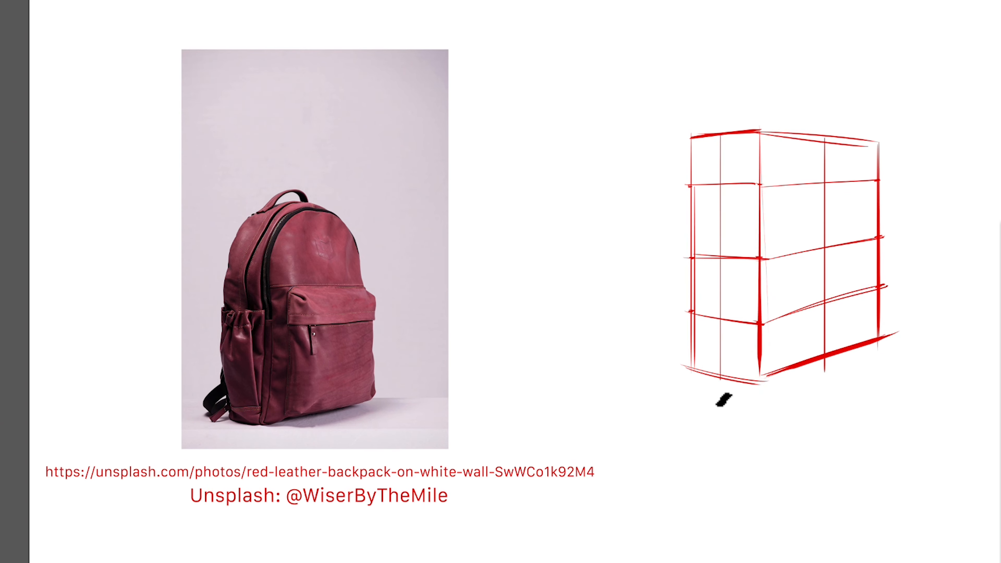
# Reduce Layer 8's opacity to 30% and add a new blank layer above it for the backpack drawing
pyautogui.press('v')
pyautogui.press('3')
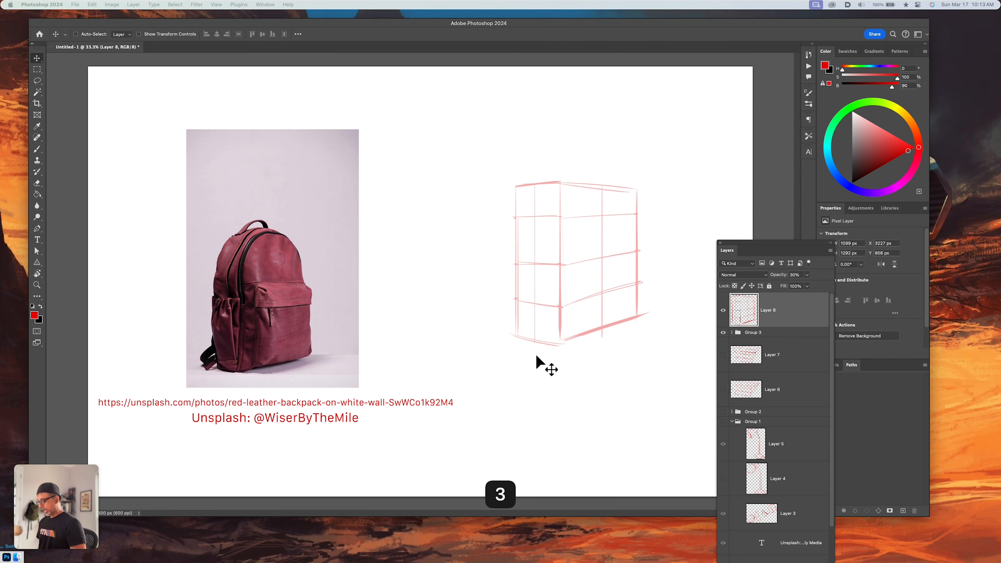
pyautogui.press('alt+shift+super+n')
pyautogui.press('b')
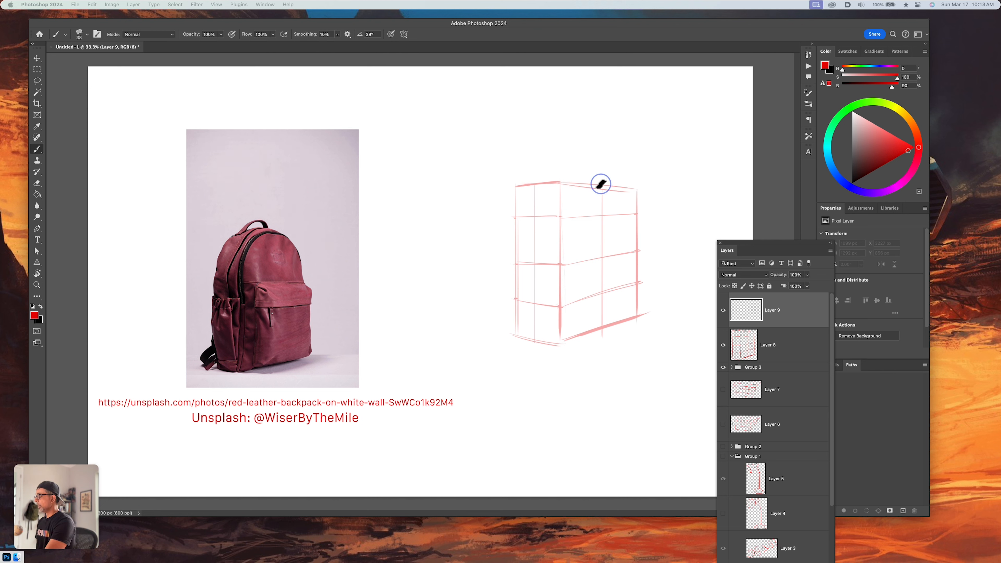
# Over the faded box, draw the backpack's front and rear arched contours, the top edge joining them and the far rounded shoulder
pyautogui.moveTo(601, 184)
pyautogui.mouseDown()
pyautogui.moveTo(572, 201)
pyautogui.moveTo(548, 306)
pyautogui.mouseUp()
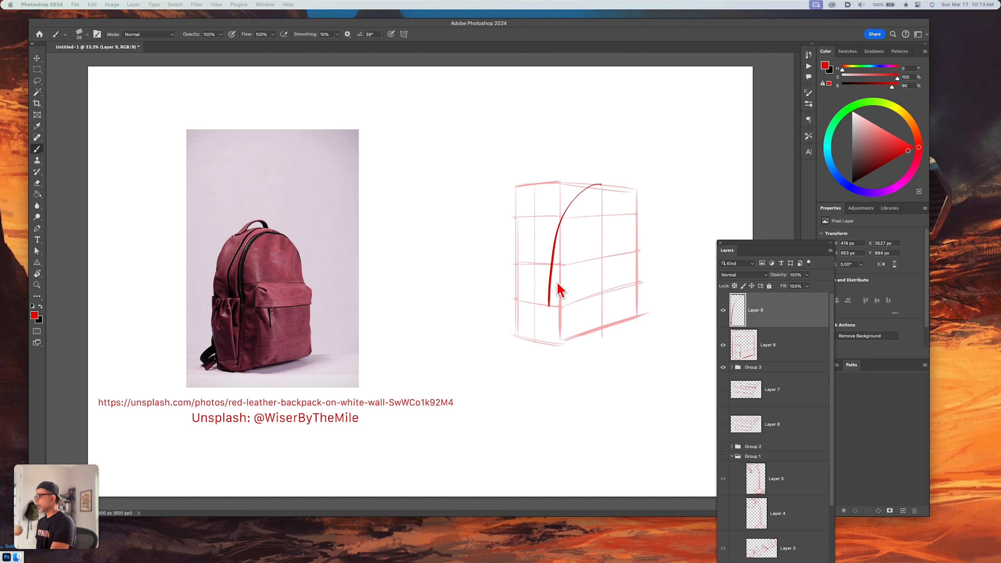
pyautogui.moveTo(559, 183)
pyautogui.mouseDown()
pyautogui.moveTo(520, 300)
pyautogui.moveTo(520, 337)
pyautogui.mouseUp()
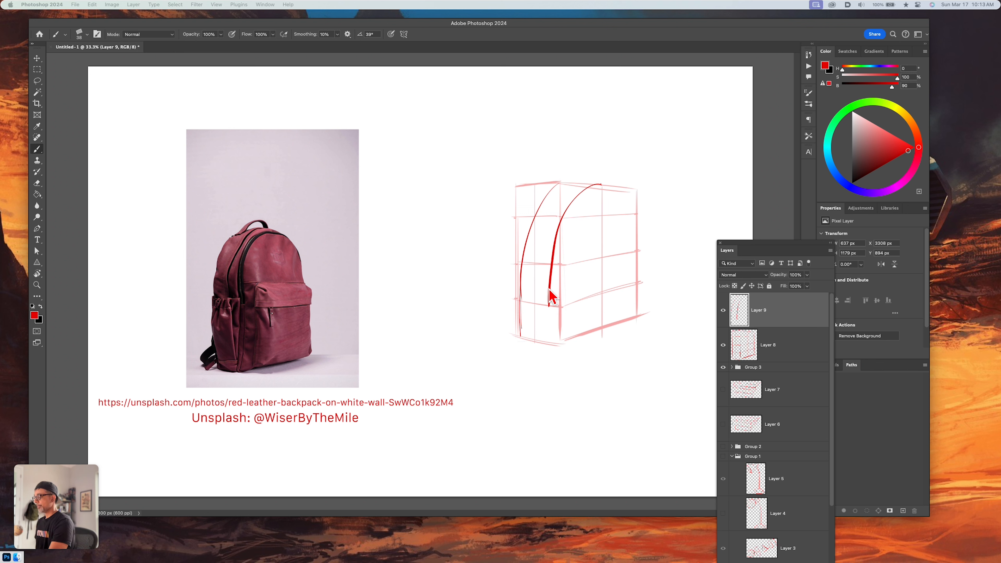
pyautogui.moveTo(549, 291); pyautogui.dragTo(549, 341)
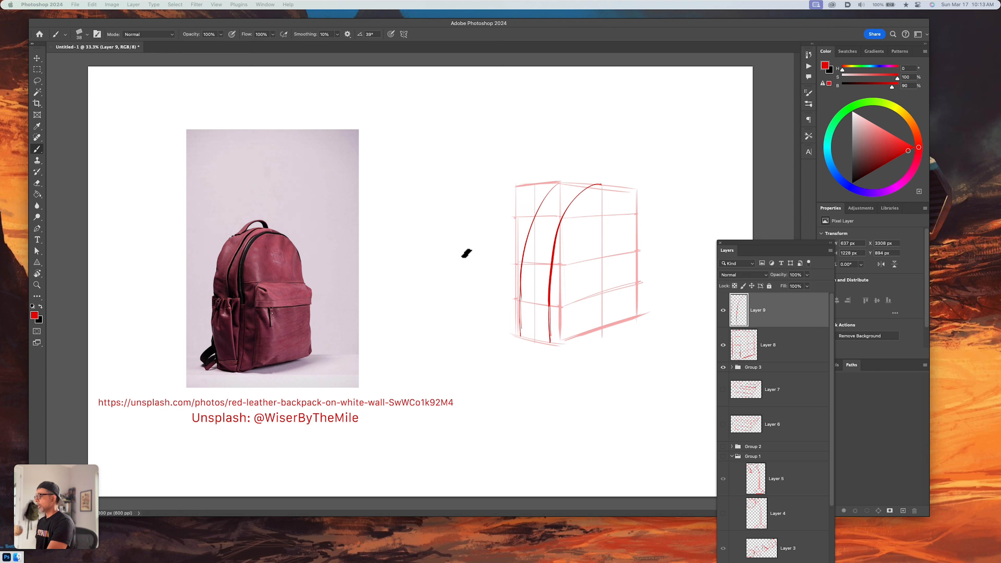
pyautogui.moveTo(559, 183); pyautogui.dragTo(602, 185)
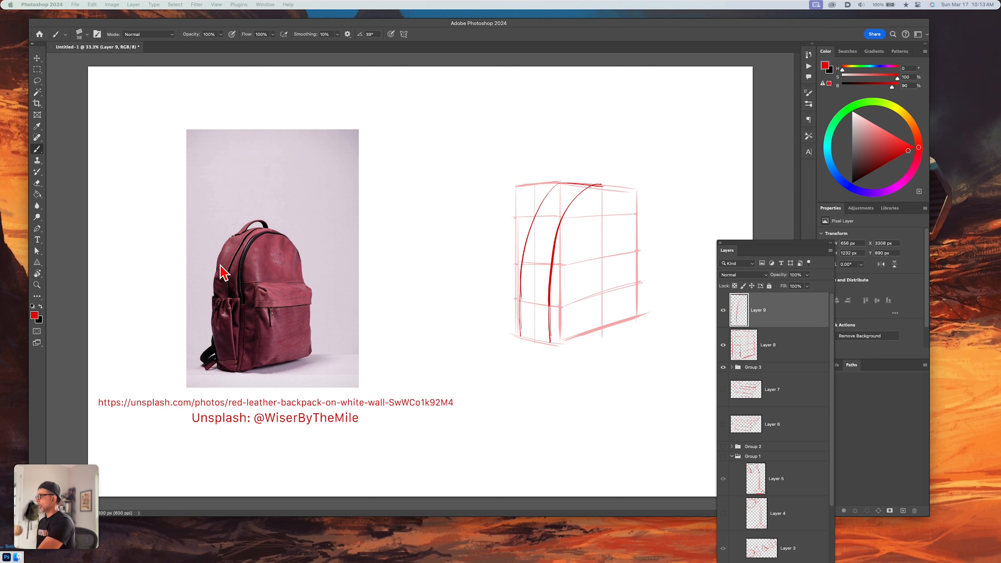
pyautogui.moveTo(621, 190); pyautogui.dragTo(636, 252)
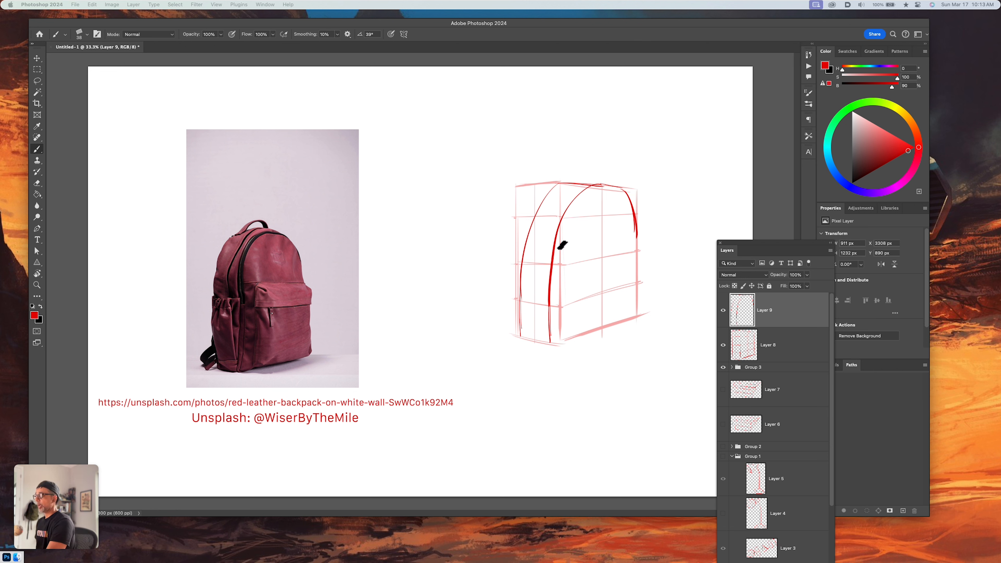
# Draw the bulging front pocket with a sloping double upper edge, curved near and far sides and a sloping base line
pyautogui.moveTo(557, 251); pyautogui.dragTo(638, 238)
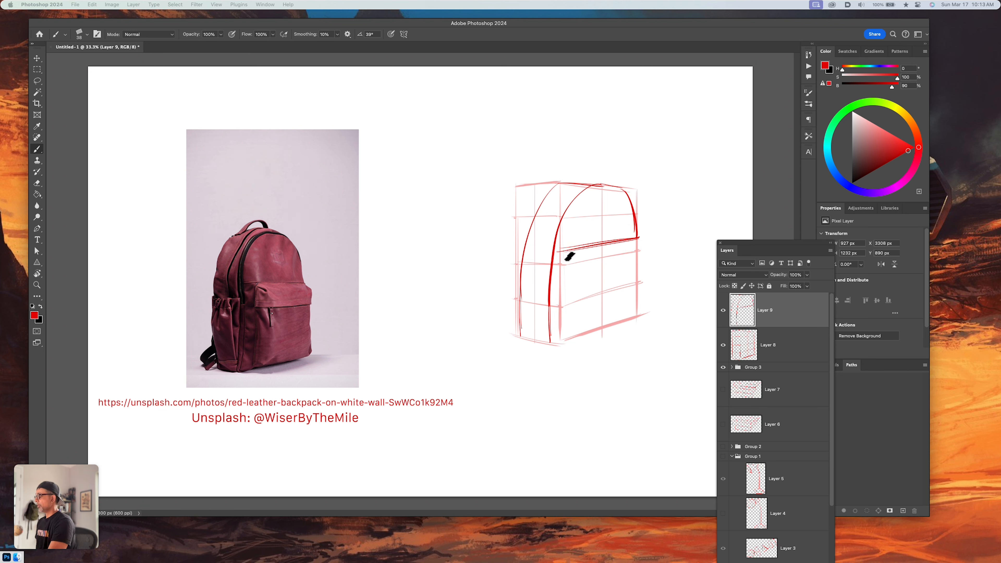
pyautogui.moveTo(565, 253)
pyautogui.mouseDown()
pyautogui.moveTo(574, 273)
pyautogui.moveTo(576, 343)
pyautogui.mouseUp()
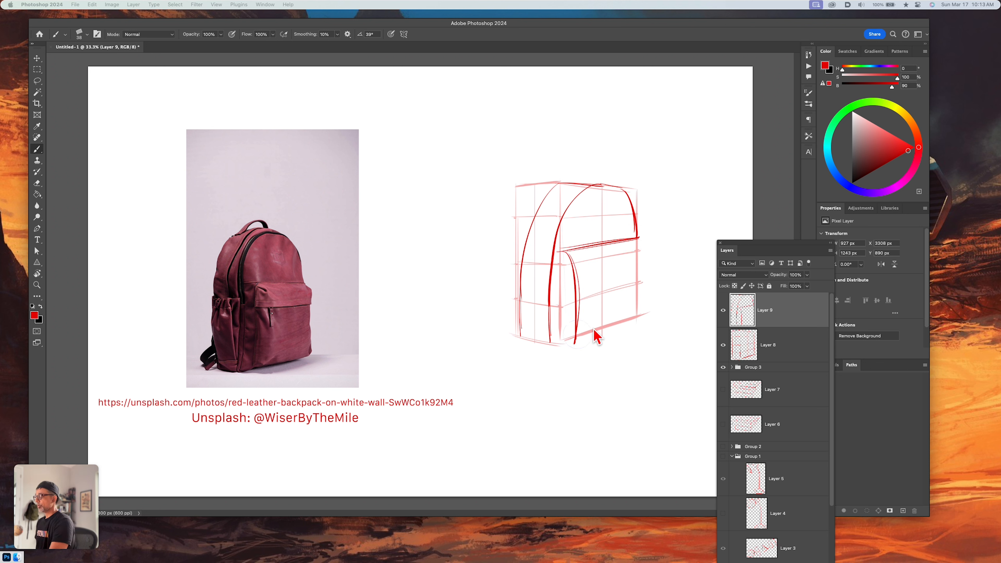
pyautogui.moveTo(642, 249)
pyautogui.mouseDown()
pyautogui.moveTo(645, 318)
pyautogui.moveTo(567, 343)
pyautogui.mouseUp()
pyautogui.press('super+z')
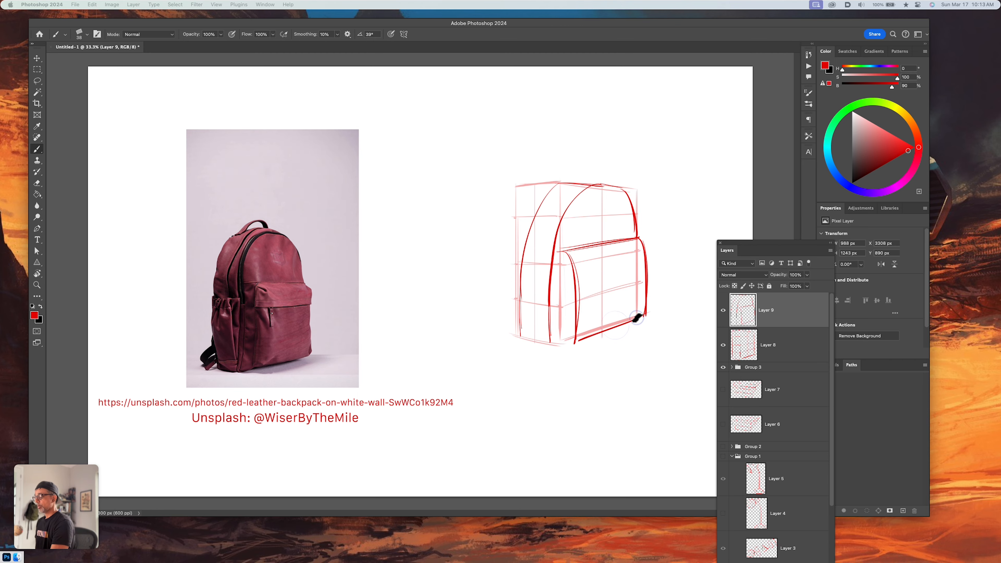
pyautogui.moveTo(645, 314); pyautogui.dragTo(575, 341)
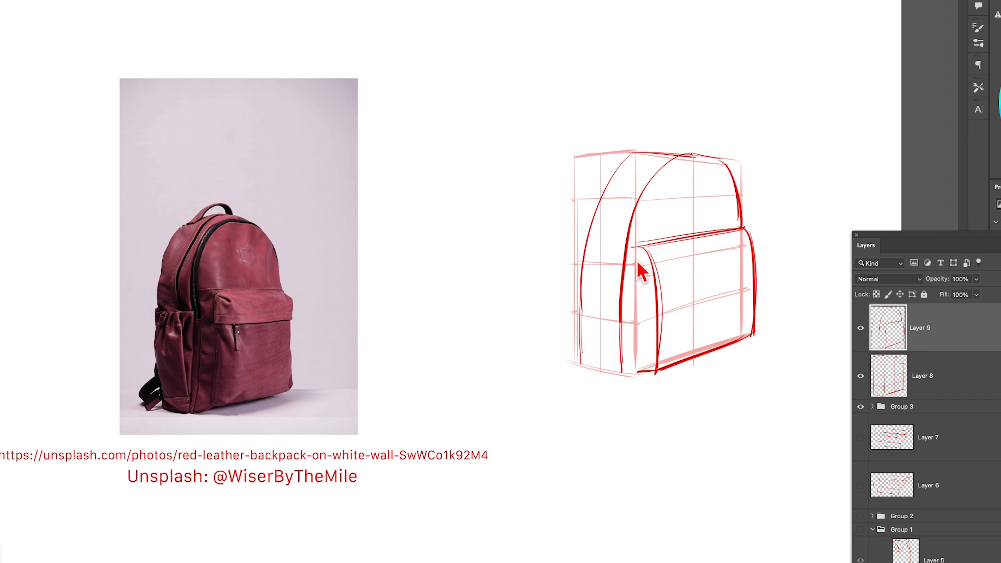
# Add the vertical seam where the front pocket meets the body, close the side panel's base and strengthen the far shoulder curve
pyautogui.moveTo(559, 255); pyautogui.dragTo(560, 342)
pyautogui.moveTo(636, 256)
pyautogui.mouseDown()
pyautogui.moveTo(637, 374)
pyautogui.moveTo(598, 377)
pyautogui.moveTo(637, 378)
pyautogui.mouseUp()
pyautogui.press('super+z')
pyautogui.moveTo(578, 363); pyautogui.dragTo(622, 372)
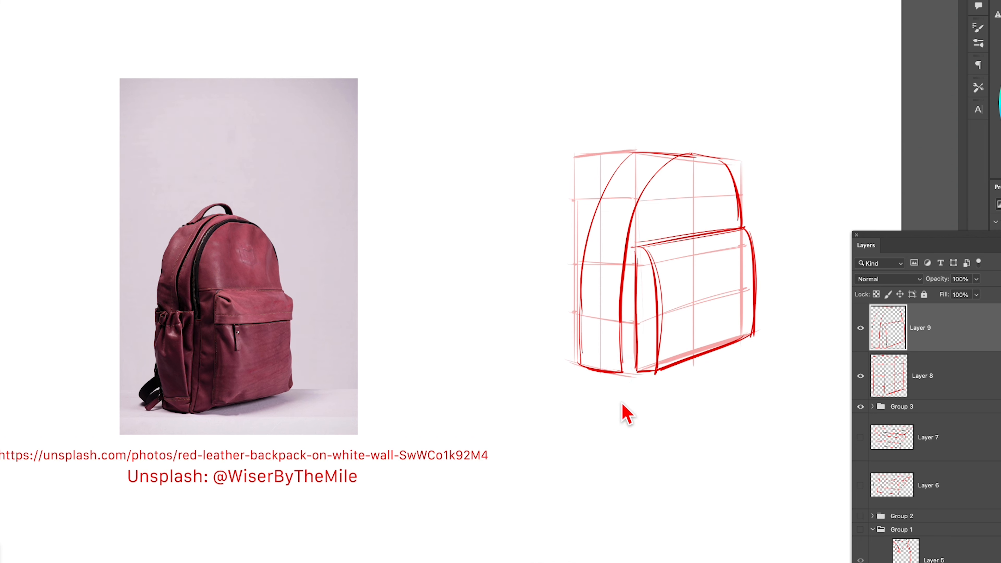
pyautogui.moveTo(696, 154)
pyautogui.mouseDown()
pyautogui.moveTo(732, 165)
pyautogui.moveTo(745, 226)
pyautogui.mouseUp()
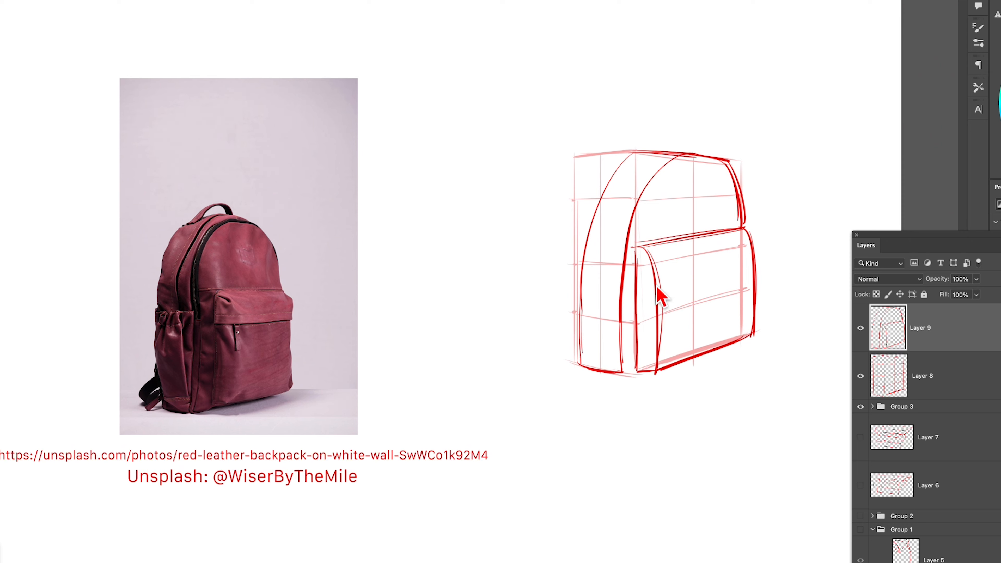
# Draw the flap line and a small zipper pull on the front pocket, and an arched carry handle on the backpack's top
pyautogui.moveTo(658, 283); pyautogui.dragTo(759, 263)
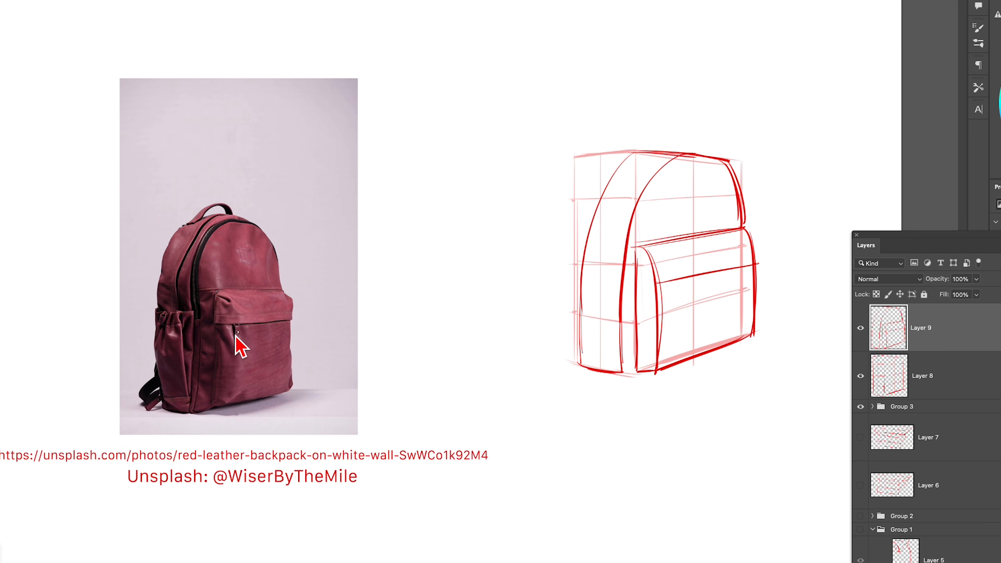
pyautogui.moveTo(671, 284)
pyautogui.mouseDown()
pyautogui.moveTo(676, 310)
pyautogui.moveTo(679, 283)
pyautogui.mouseUp()
pyautogui.moveTo(678, 283); pyautogui.dragTo(683, 307)
pyautogui.moveTo(633, 150); pyautogui.dragTo(689, 151)
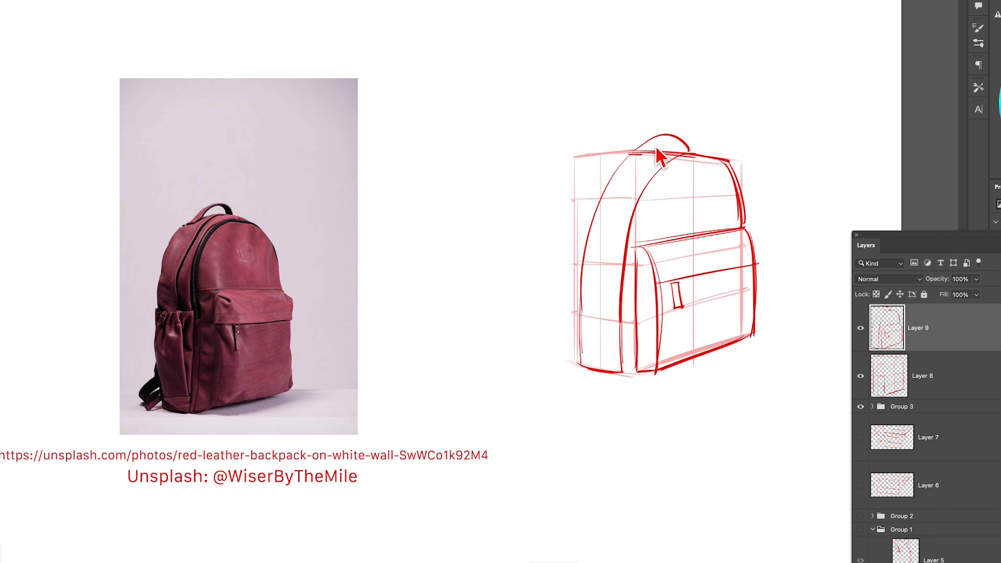
pyautogui.moveTo(647, 153)
pyautogui.mouseDown()
pyautogui.moveTo(671, 134)
pyautogui.moveTo(679, 154)
pyautogui.mouseUp()
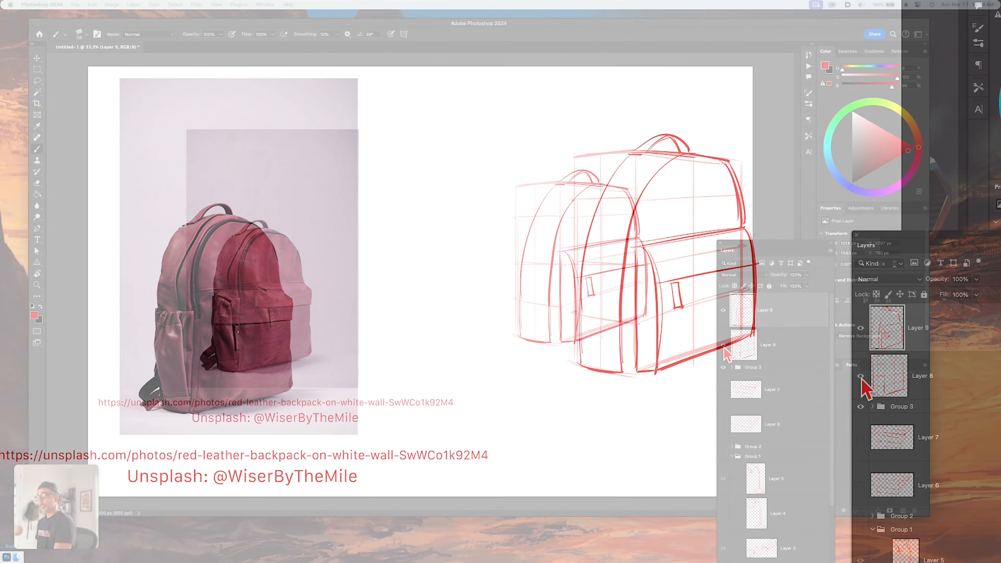
# Hide the construction box on Layer 8 to check the backpack lines alone, and show it again
pyautogui.click(860, 376)
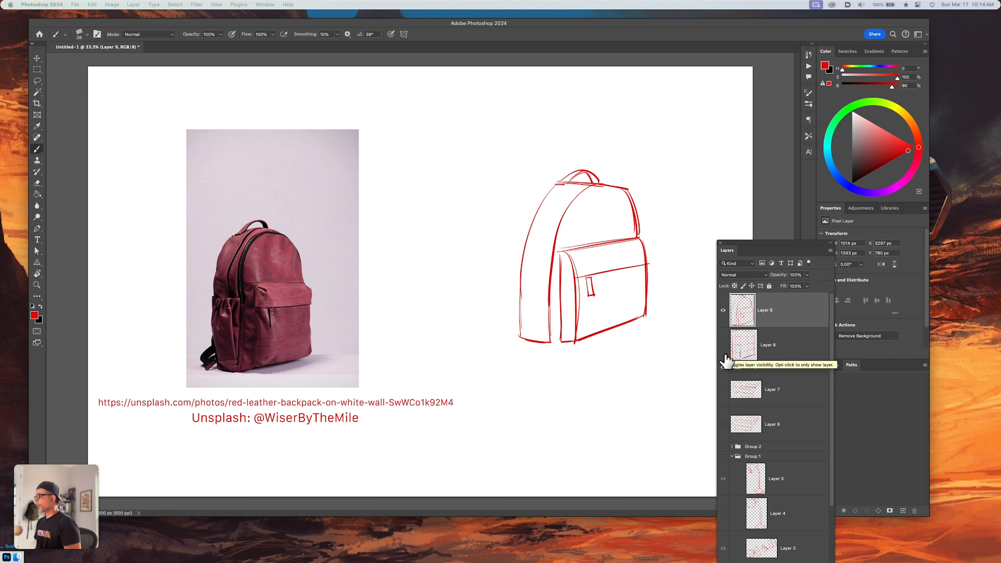
pyautogui.click(723, 367)
pyautogui.press('b')
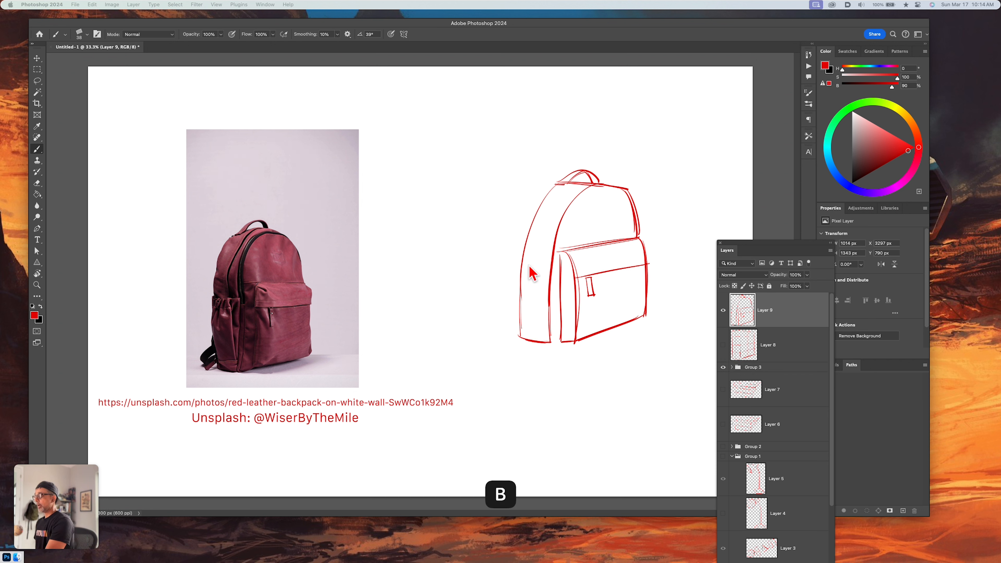
pyautogui.click(723, 346)
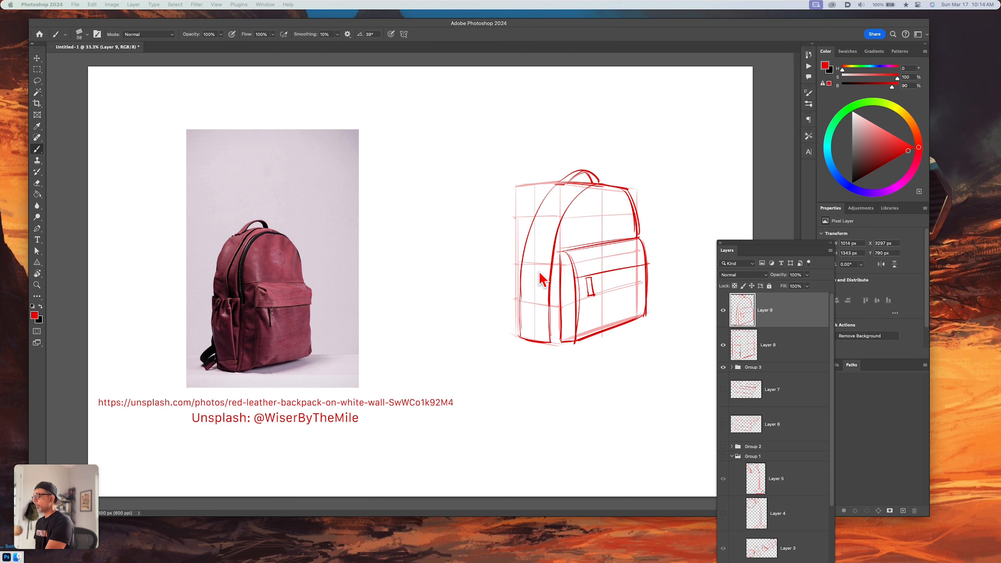
# Draw the side pocket on the lower half of the side panel, with its opening, curved base and vertical fold lines
pyautogui.moveTo(519, 265)
pyautogui.mouseDown()
pyautogui.moveTo(547, 266)
pyautogui.moveTo(545, 340)
pyautogui.mouseUp()
pyautogui.moveTo(539, 267); pyautogui.dragTo(542, 334)
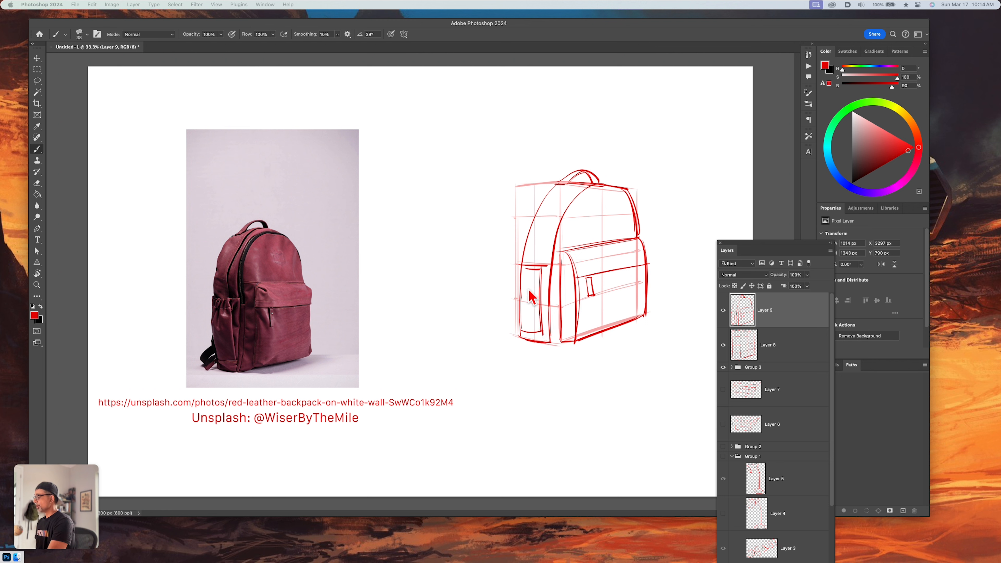
pyautogui.moveTo(528, 269)
pyautogui.mouseDown()
pyautogui.moveTo(525, 294)
pyautogui.moveTo(546, 315)
pyautogui.moveTo(545, 342)
pyautogui.mouseUp()
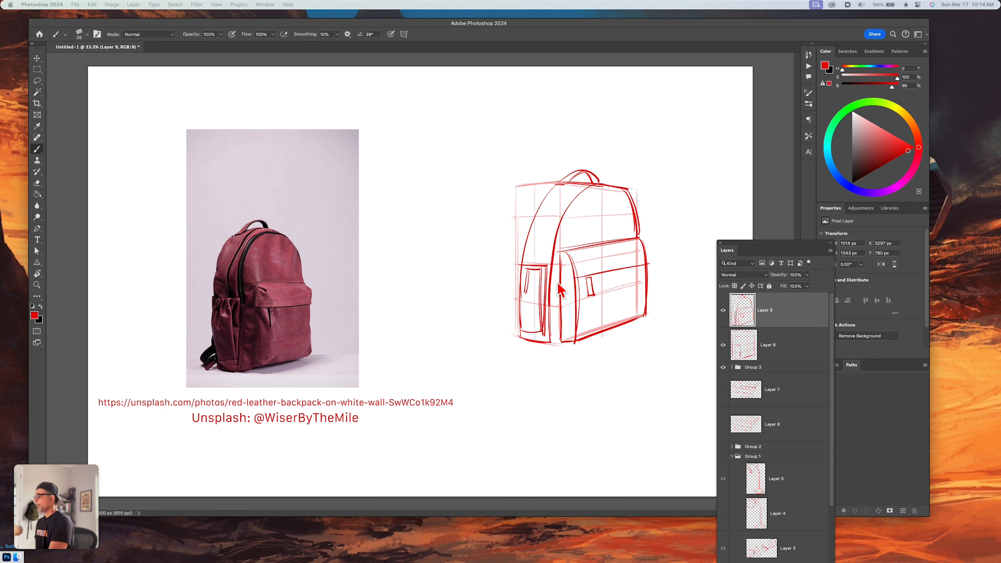
# Add curved seam lines along the upper side panel, running from the top edge down toward the side pocket
pyautogui.moveTo(572, 183); pyautogui.dragTo(540, 257)
pyautogui.press('super+z')
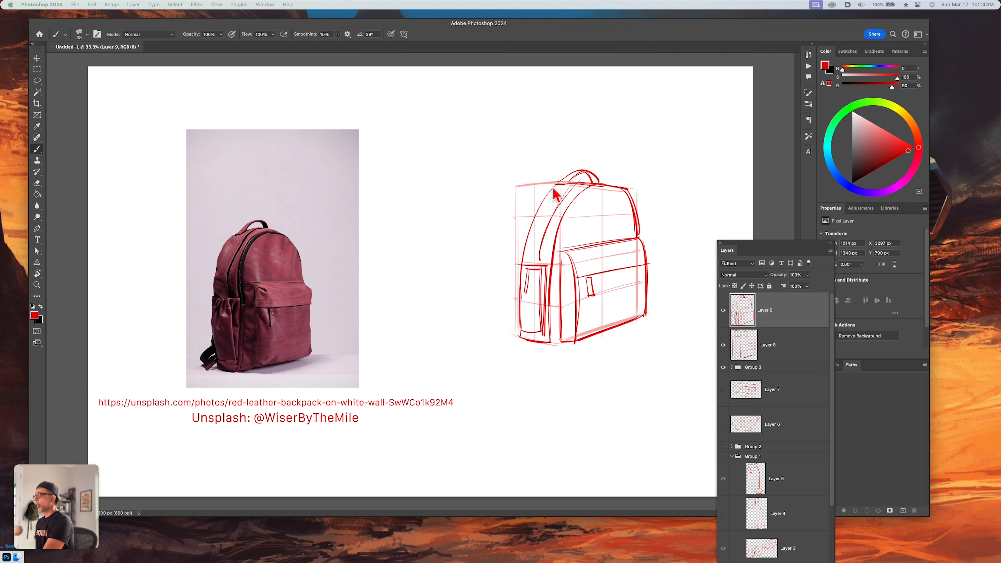
pyautogui.moveTo(555, 182)
pyautogui.mouseDown()
pyautogui.moveTo(529, 219)
pyautogui.moveTo(522, 262)
pyautogui.mouseUp()
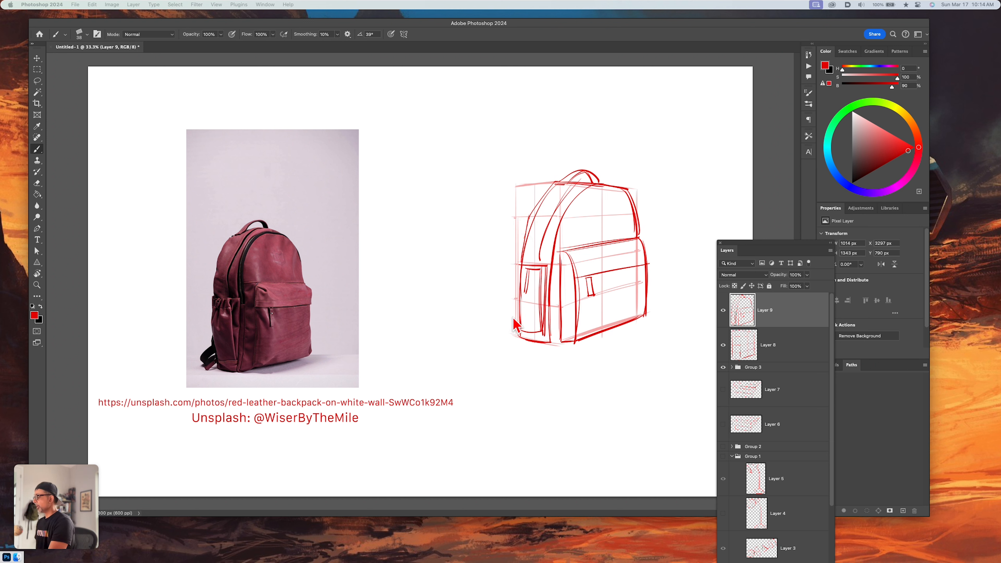
# Draw a looped shoulder strap sticking out behind the backpack's lower rear edge and reinforce the base of the side panel
pyautogui.moveTo(496, 331); pyautogui.dragTo(502, 340)
pyautogui.press('super+z')
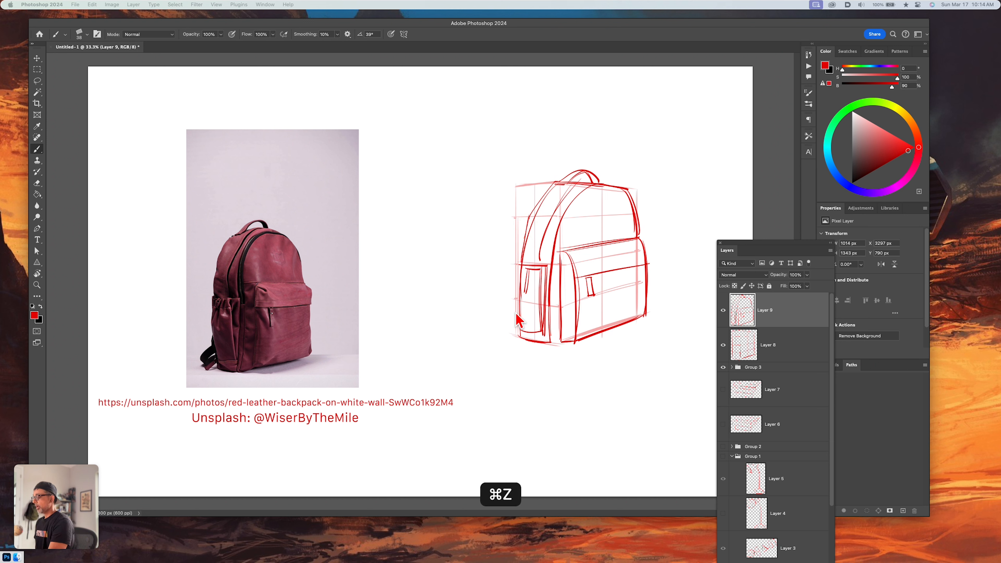
pyautogui.moveTo(520, 304)
pyautogui.mouseDown()
pyautogui.moveTo(495, 333)
pyautogui.moveTo(520, 327)
pyautogui.mouseUp()
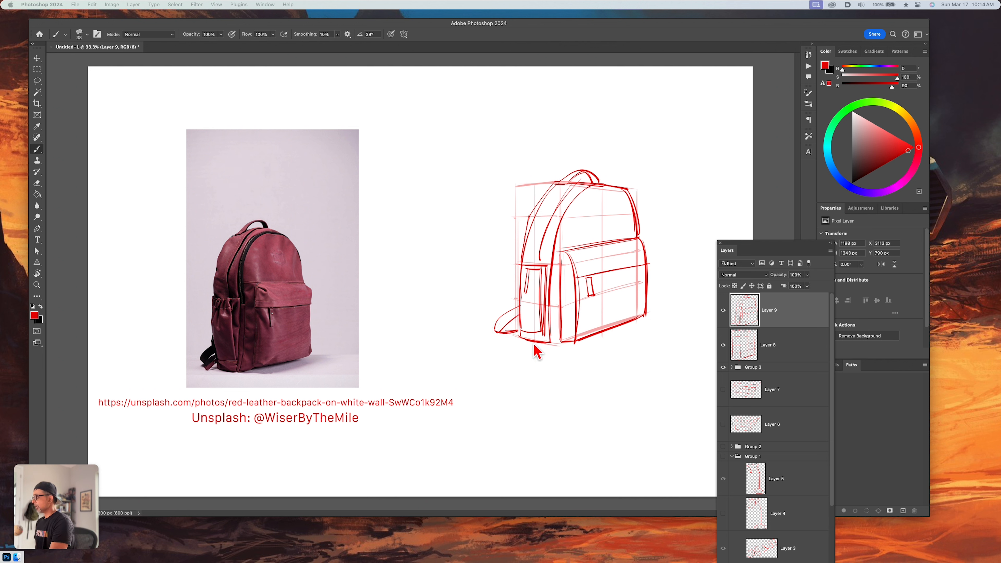
pyautogui.moveTo(522, 329)
pyautogui.mouseDown()
pyautogui.moveTo(556, 349)
pyautogui.moveTo(624, 335)
pyautogui.mouseUp()
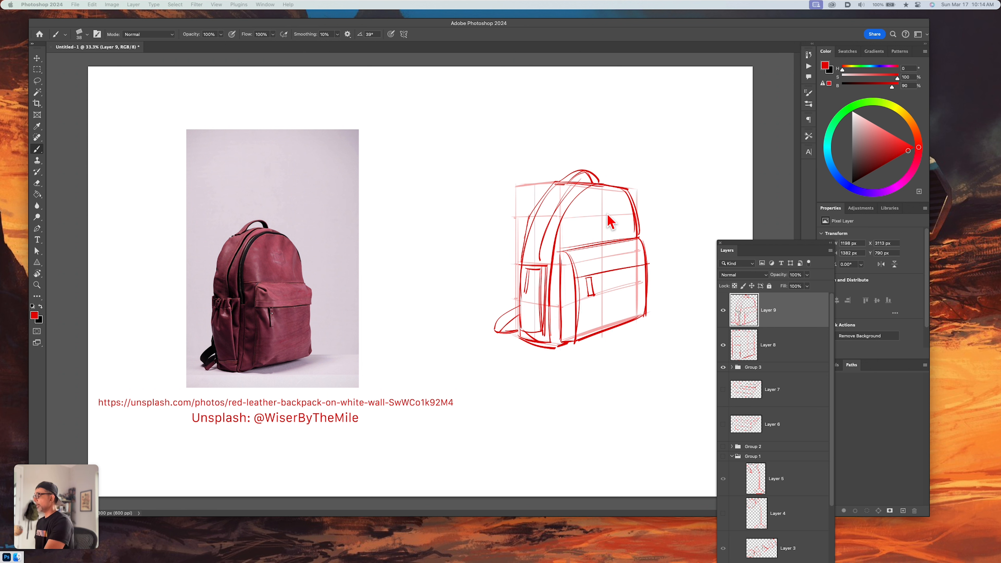
# Draw a small shield-shaped emblem on the upper front of the backpack and hide the construction box on Layer 8
pyautogui.moveTo(597, 209)
pyautogui.mouseDown()
pyautogui.moveTo(612, 221)
pyautogui.moveTo(598, 211)
pyautogui.mouseUp()
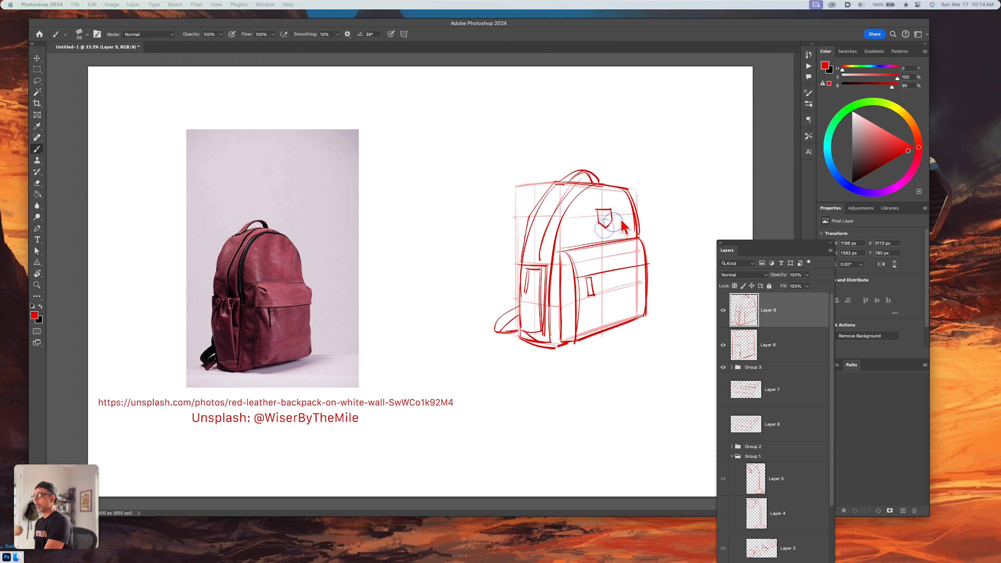
pyautogui.click(723, 345)
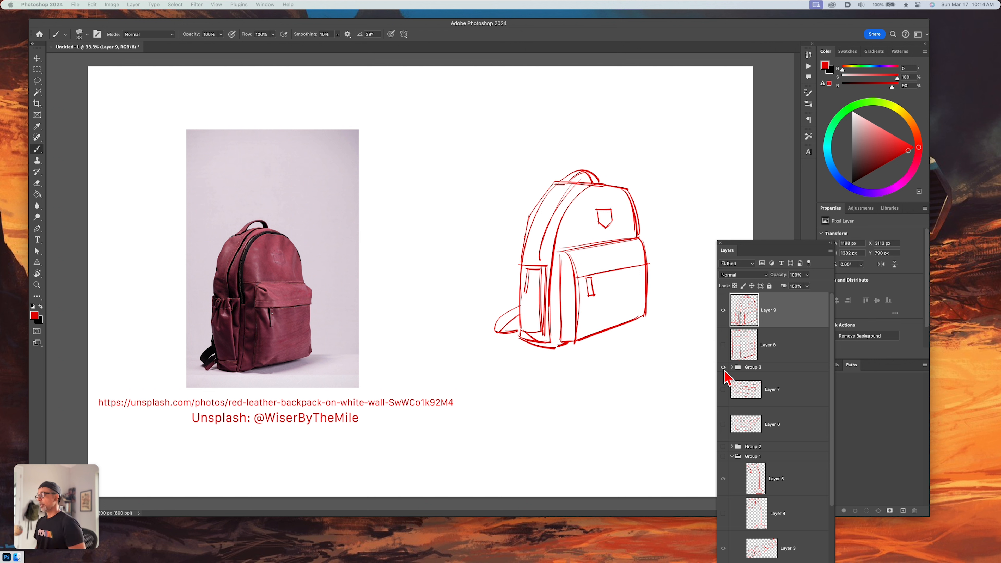
pyautogui.press('b')
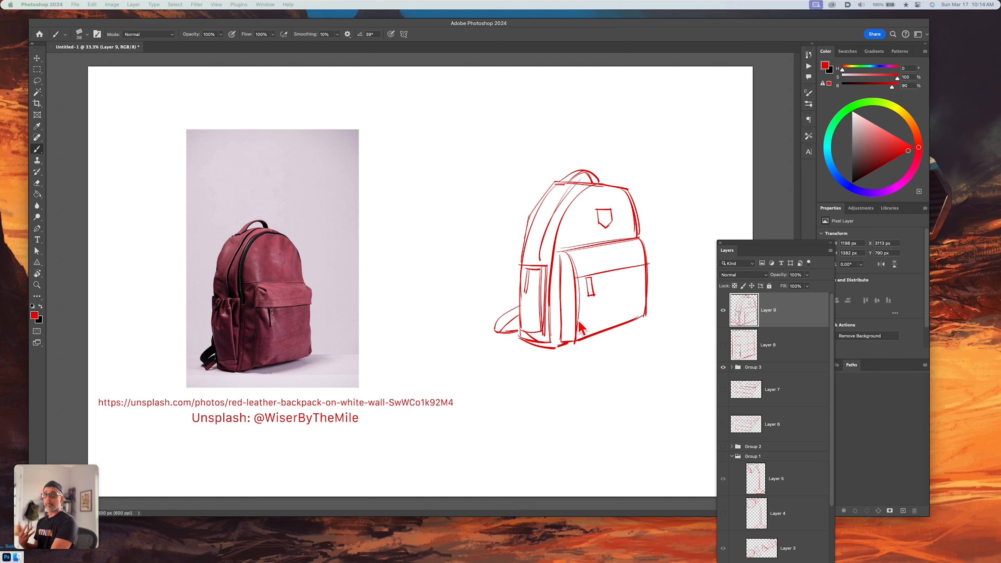